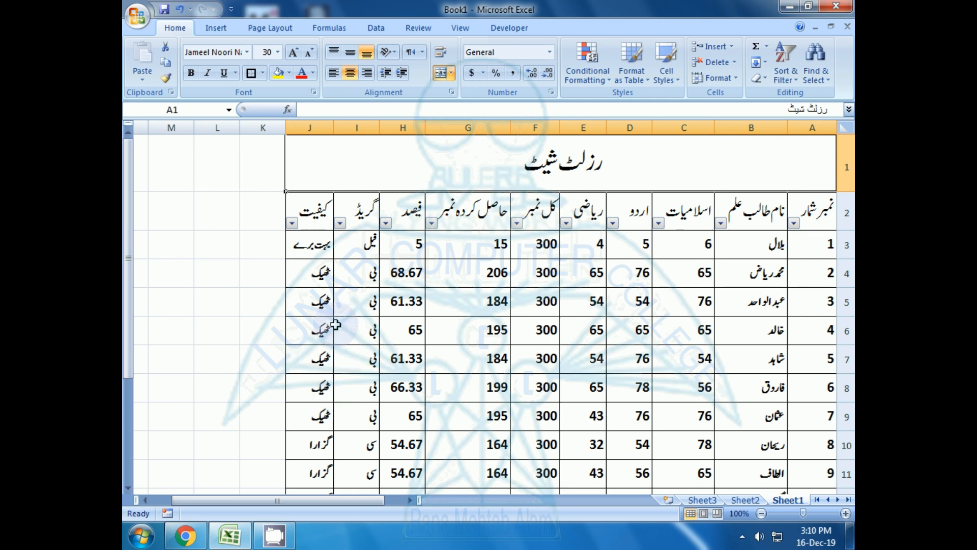
Switch to Chrome to read the viewer comments requesting a right-to-left Urdu result sheet, and return to the Excel workbook.
click(185, 538)
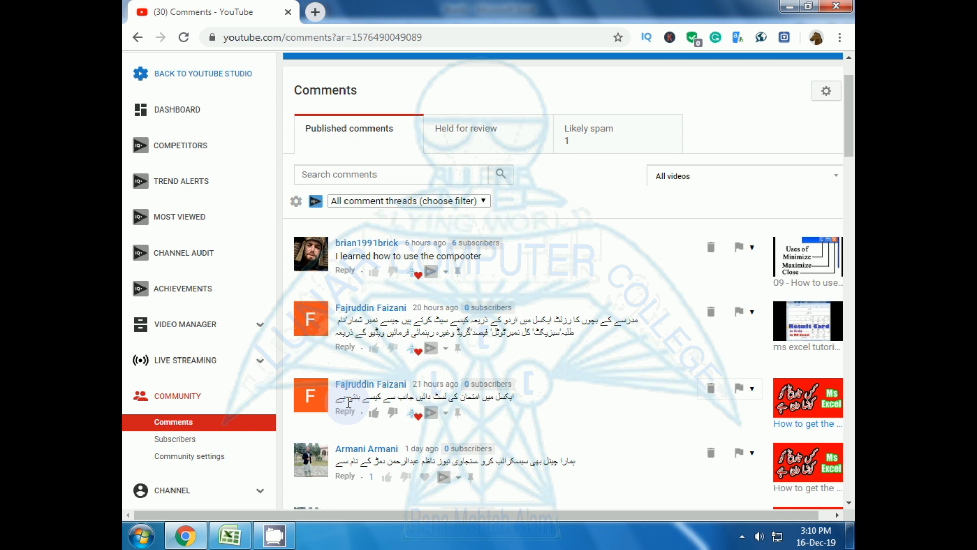
click(230, 535)
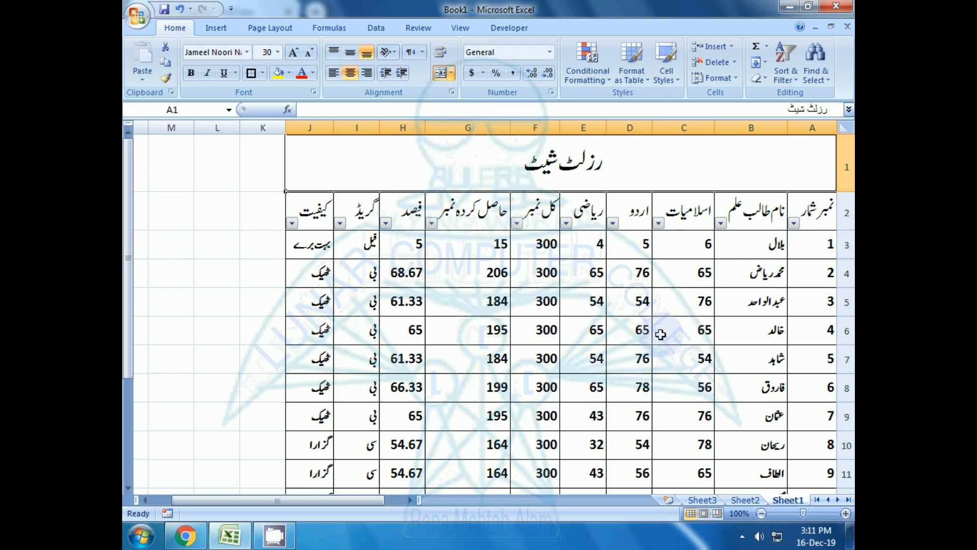
Clear the student records below row 3, from the name column through the remarks column.
drag(741, 278, 294, 352)
key(Delete)
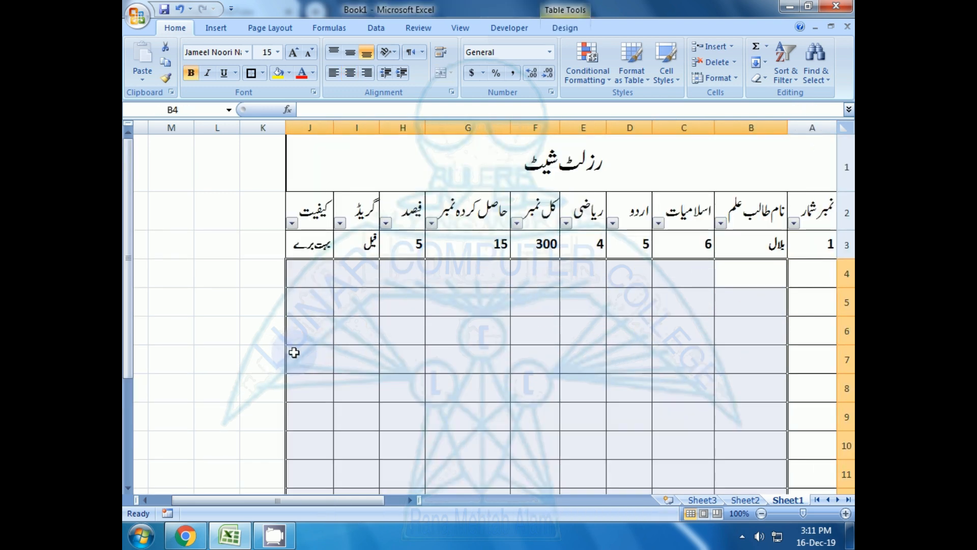
Examine the cells of row 3 from the serial number through the grade column, including their formulas.
key(Right)
key(Up)
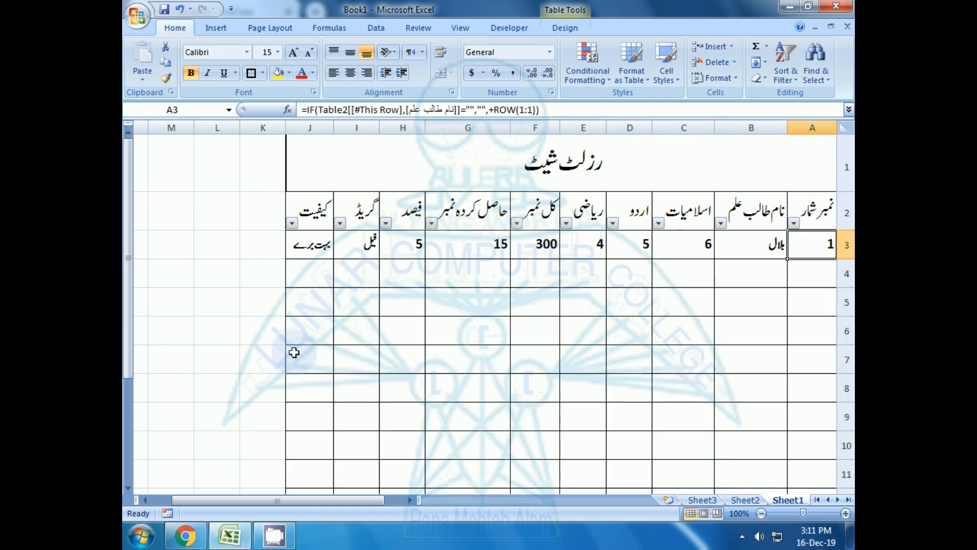
key(Left)
key(Left)
key(Left)
key(Left)
key(Left)
key(Left)
key(Left)
key(Left)
key(Left)
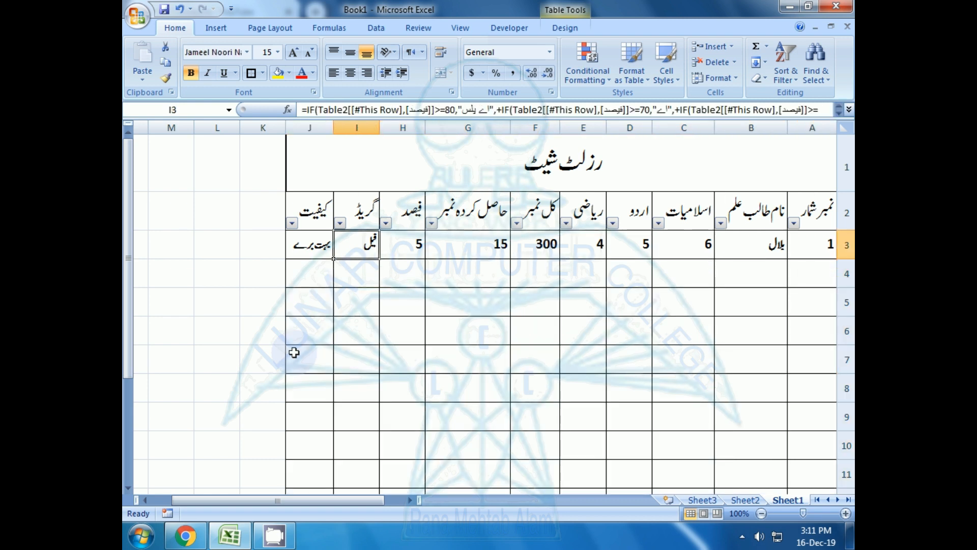
key(Right)
key(Right)
key(Right)
key(Right)
key(Right)
key(Right)
key(Right)
key(Right)
key(Right)
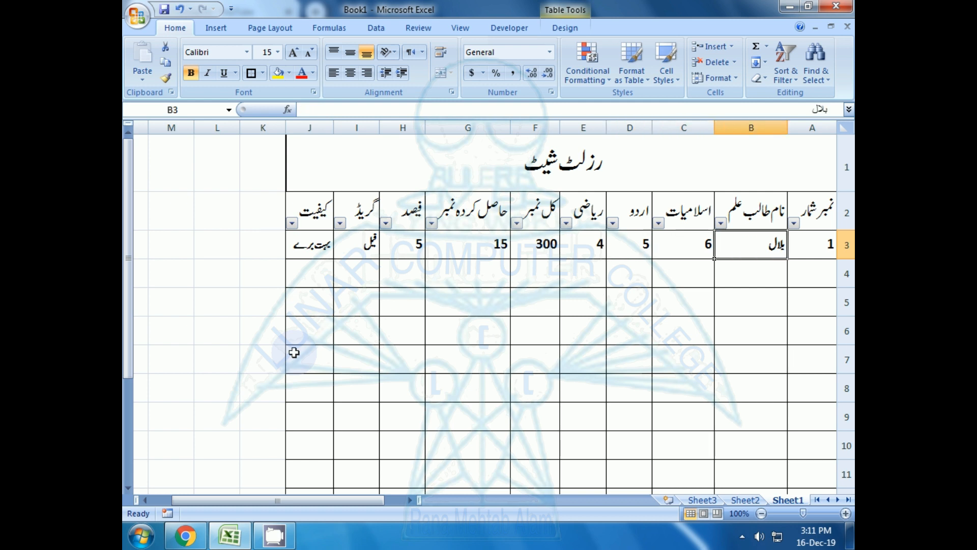
Clear the student name in B3 and inspect the serial number formula in A3.
key(Left)
key(Delete)
key(Down)
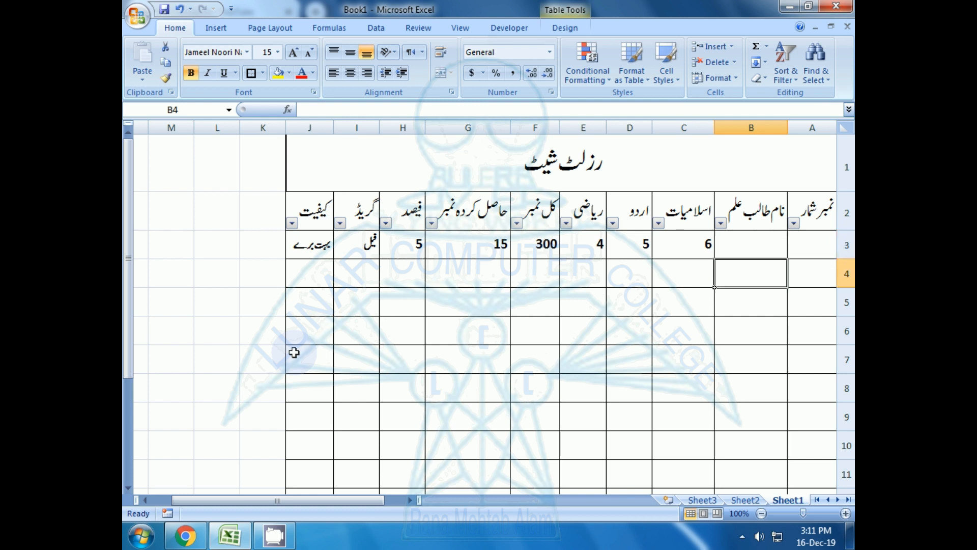
key(Up)
key(Right)
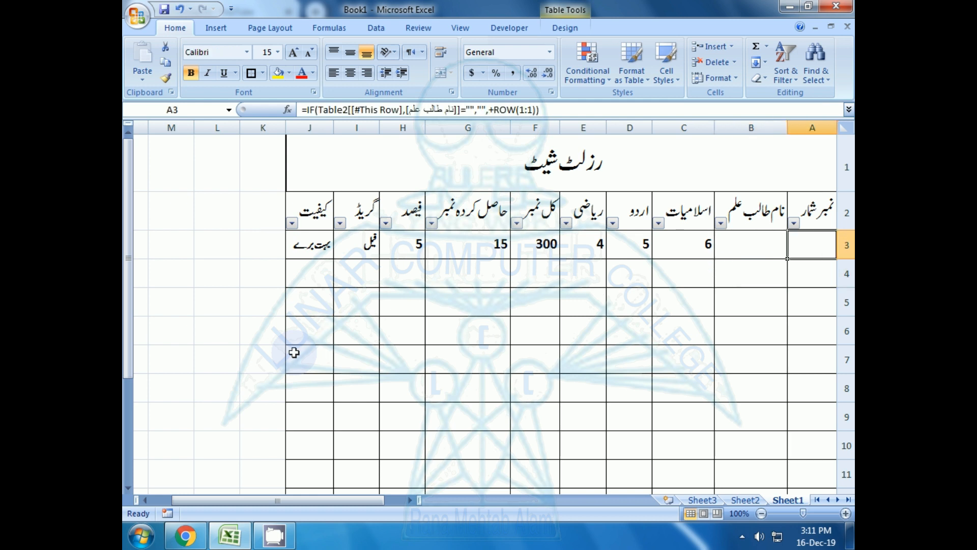
key(Left)
key(Right)
key(Tab)
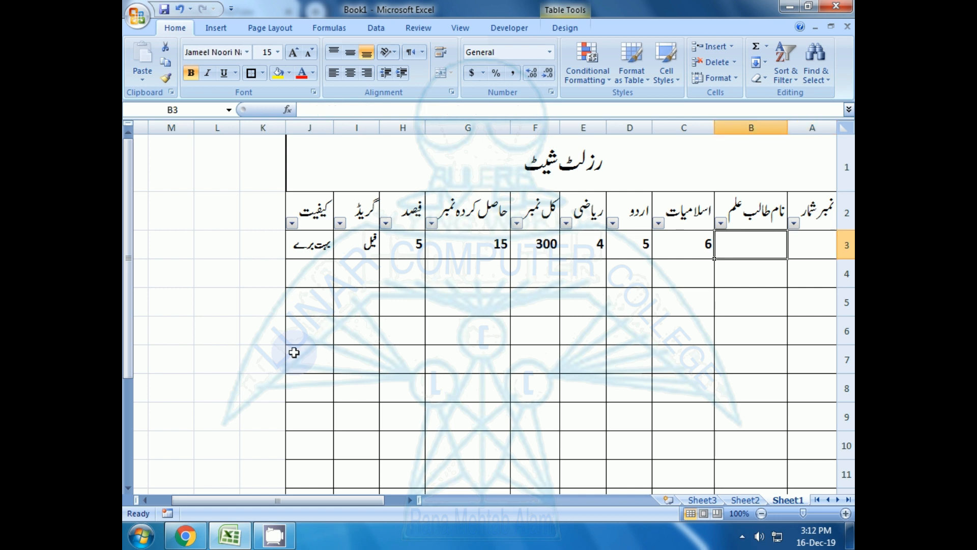
key(shift+Tab)
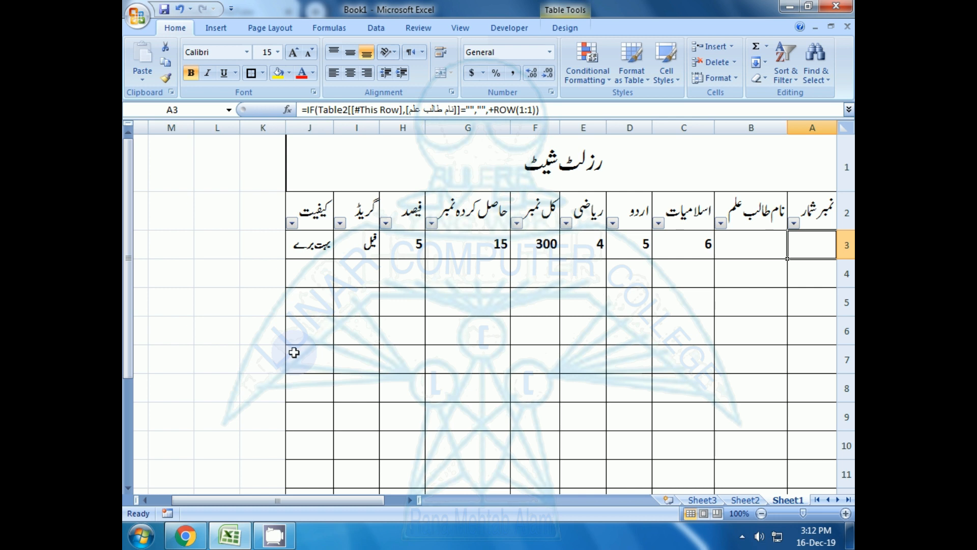
Enter the student's name in B3 and check the serial number cell A3.
text(علی)
key(Escape)
key(Tab)
text(بل)
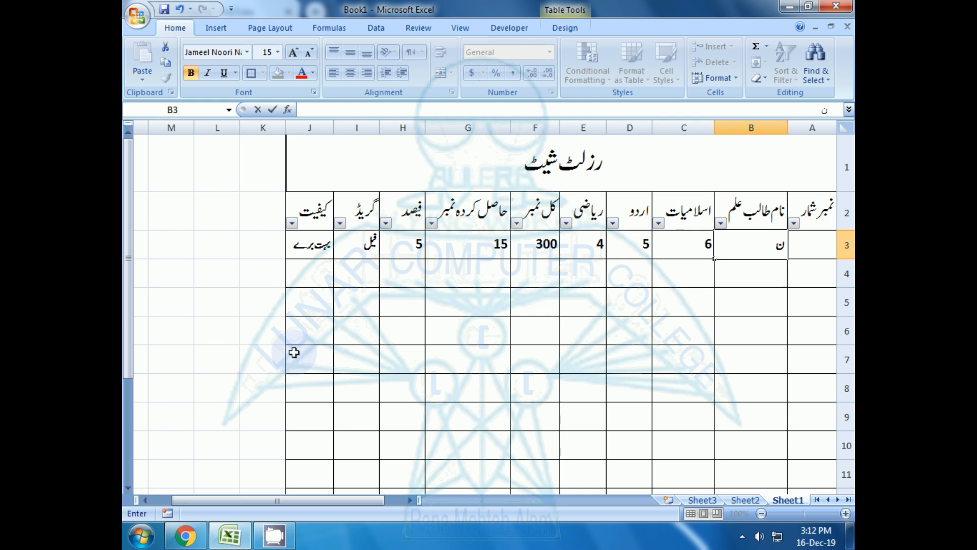
text(ال)
key(Return)
key(Up)
key(Right)
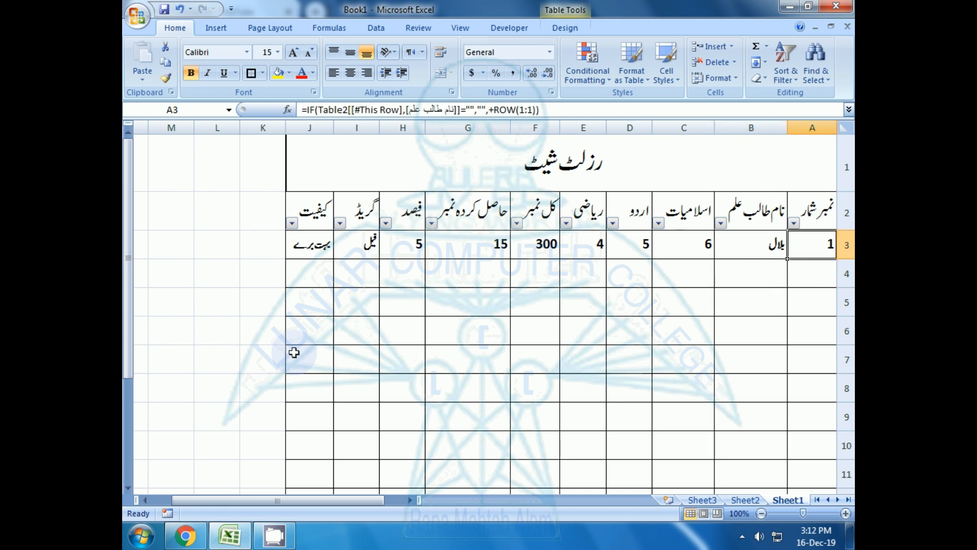
Clear the first student's three subject marks in C3, D3 and E3.
key(Left)
key(Right)
key(Left)
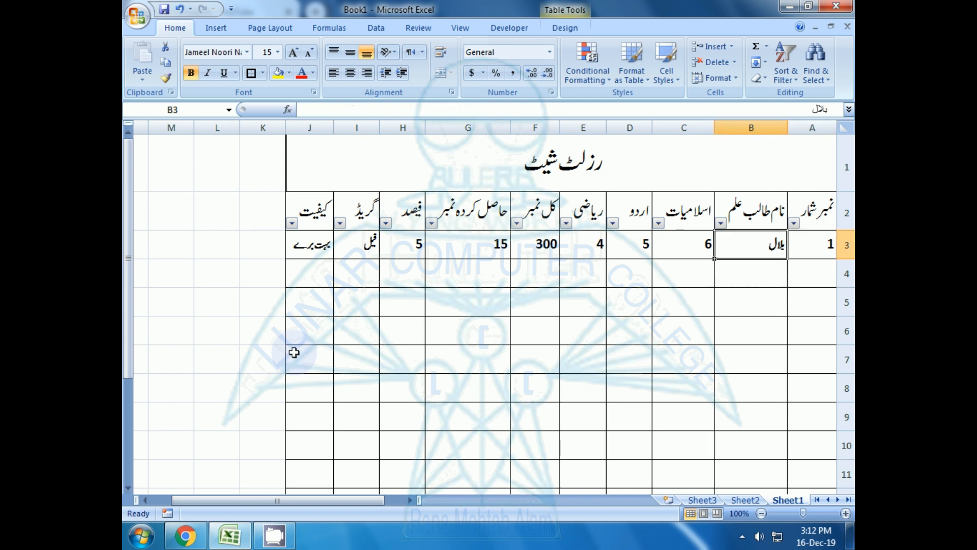
key(Left)
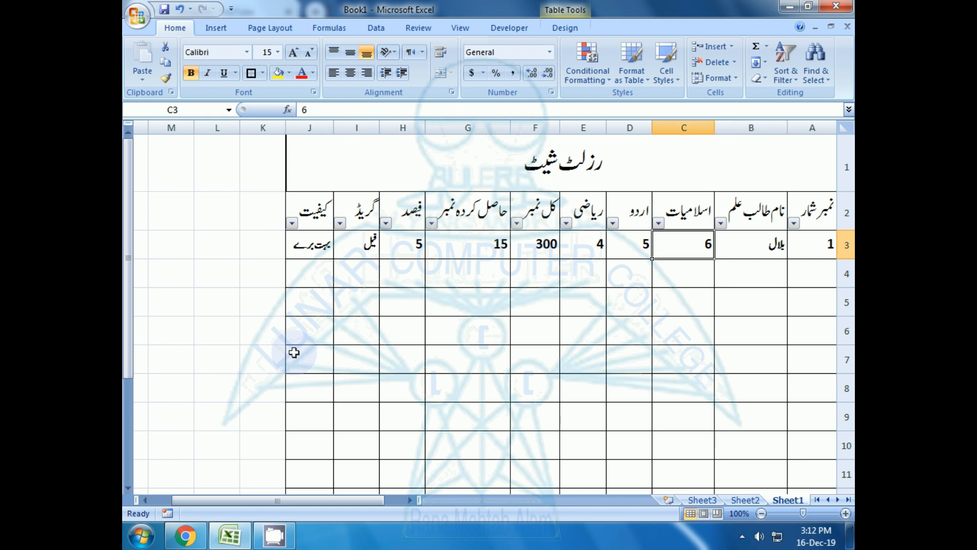
key(Delete)
key(Left)
key(Delete)
key(Left)
key(Delete)
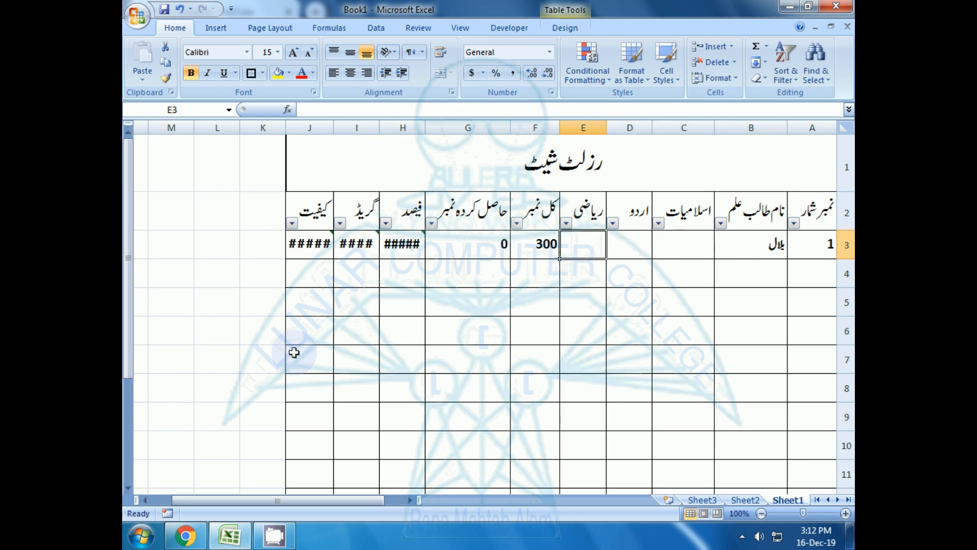
key(Left)
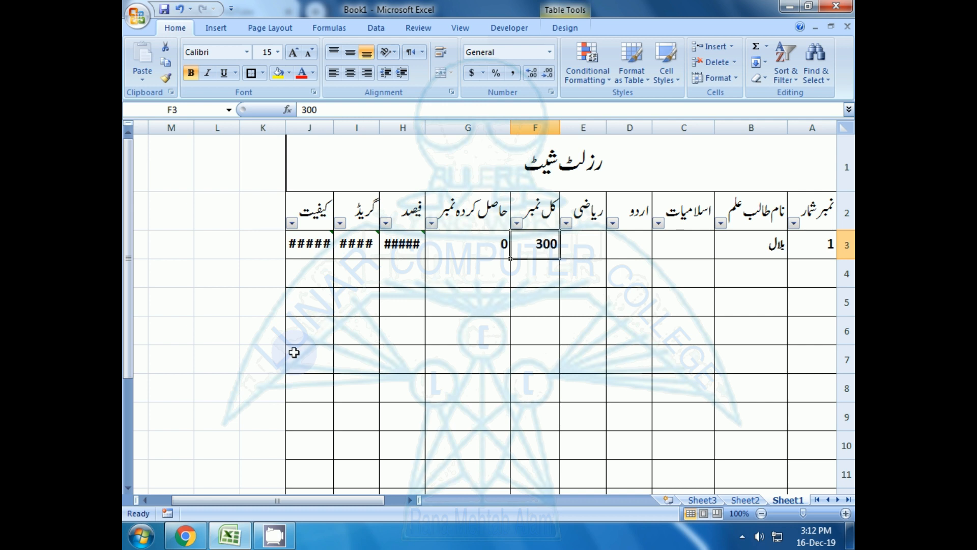
Enter the first student's subject marks: 78 in C3, 96 in D3 and 55 in E3.
key(Right)
key(Right)
key(Right)
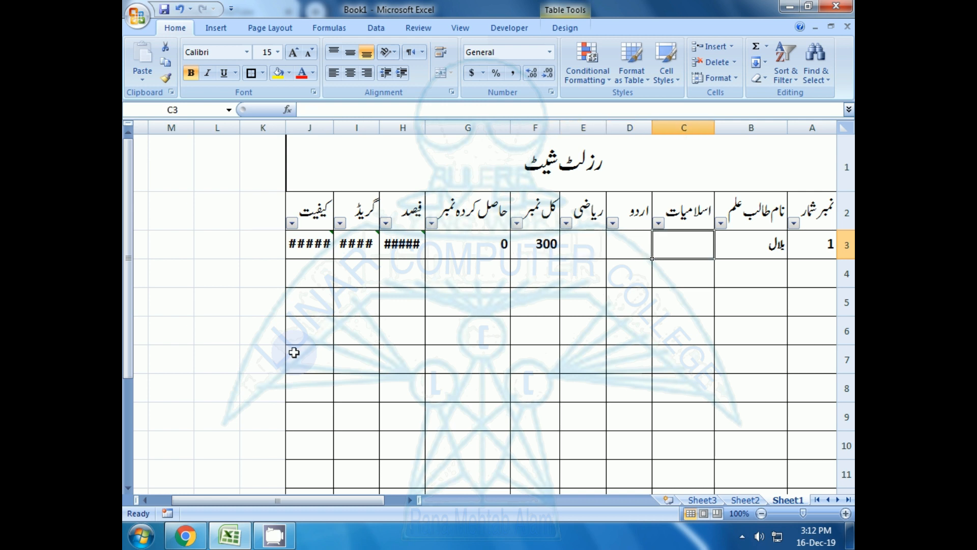
key(Right)
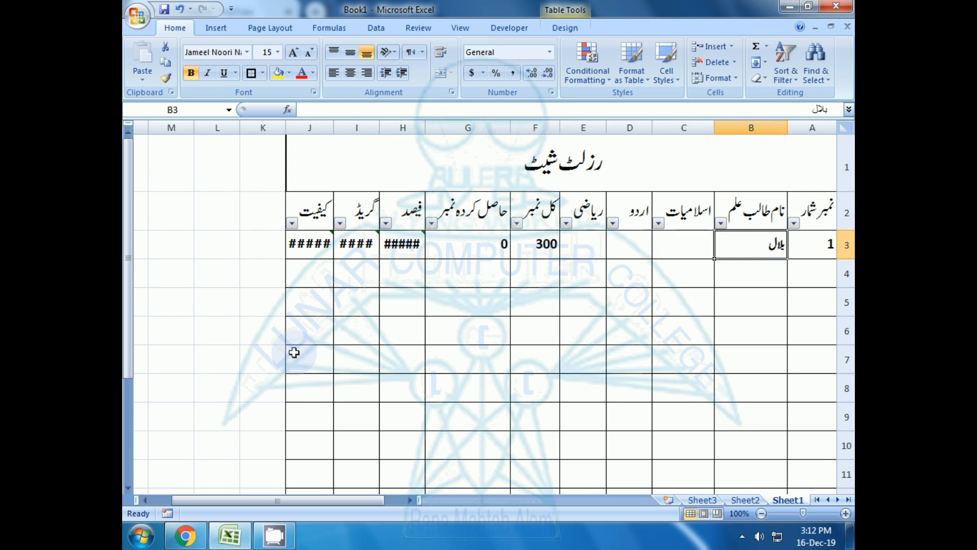
key(Left)
text(78)
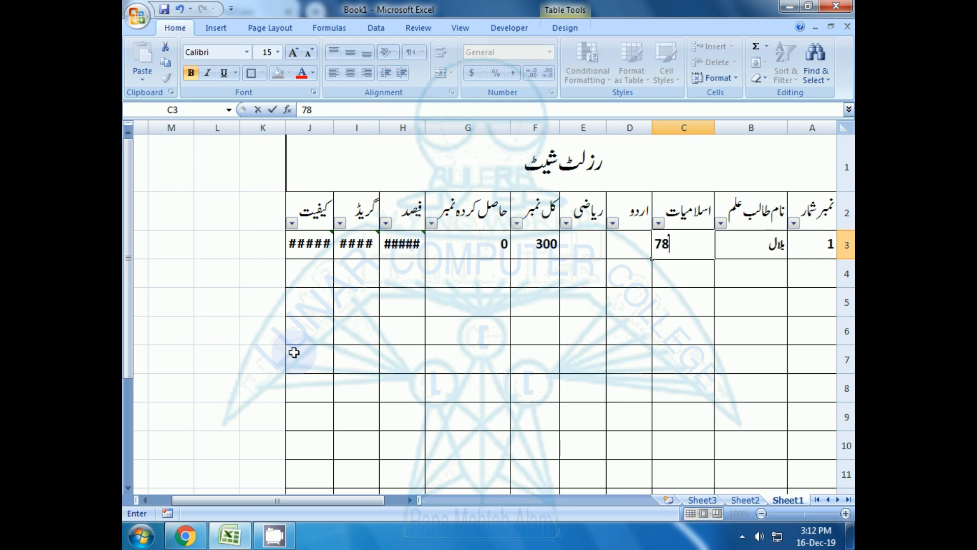
key(Return)
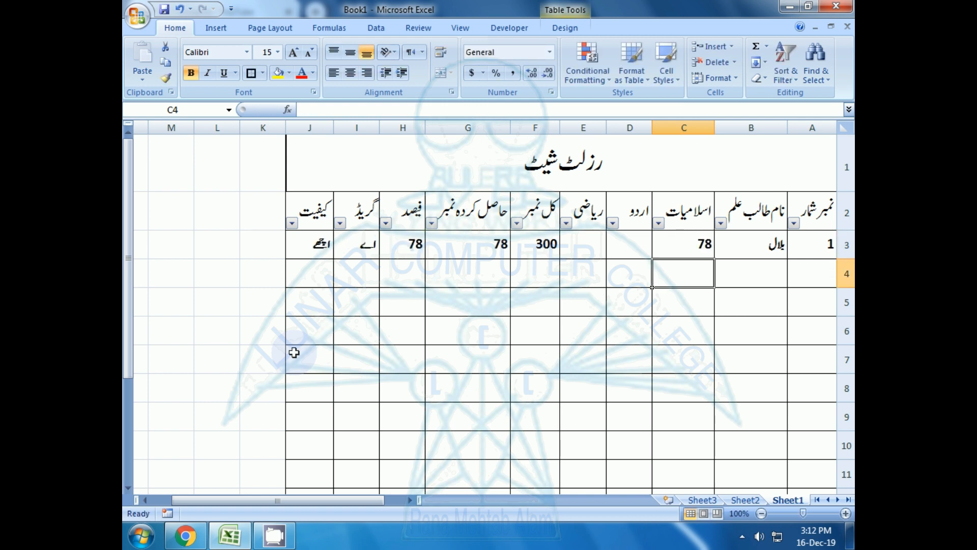
key(Up)
key(Left)
key(Left)
key(Left)
key(Right)
key(Right)
key(Right)
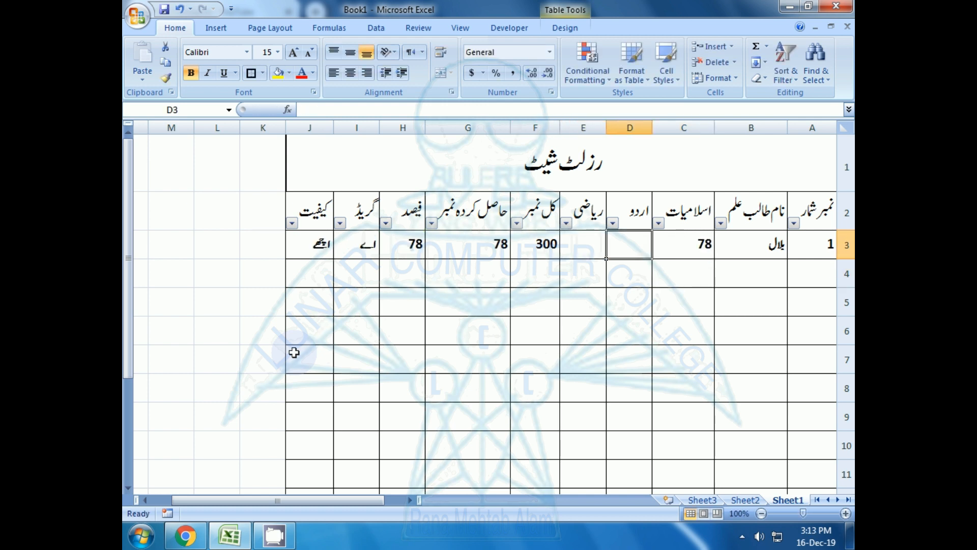
key(Left)
text(96)
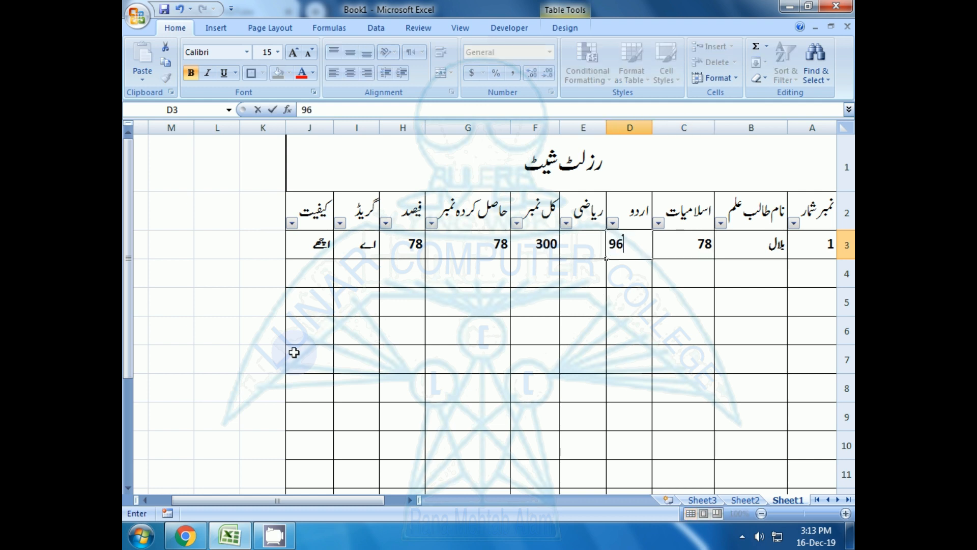
key(Left)
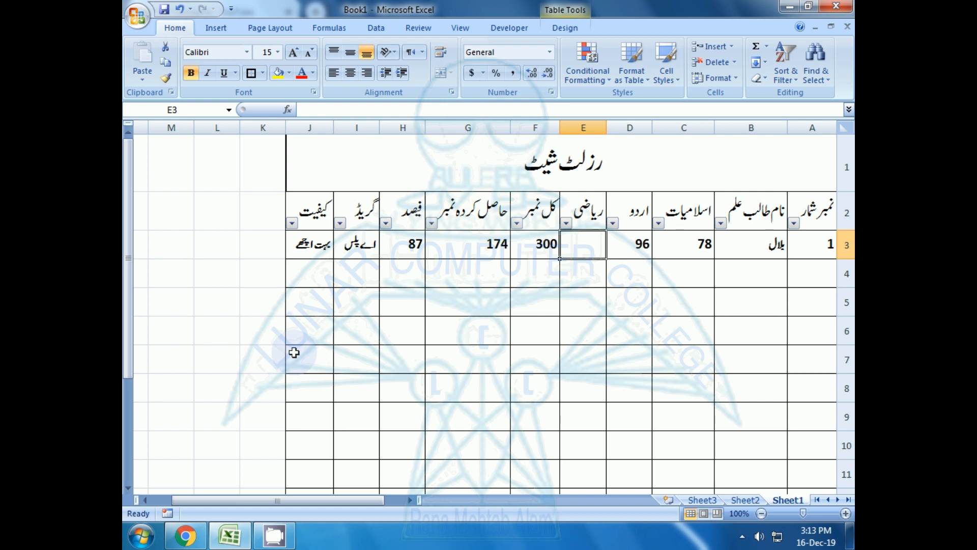
text(55)
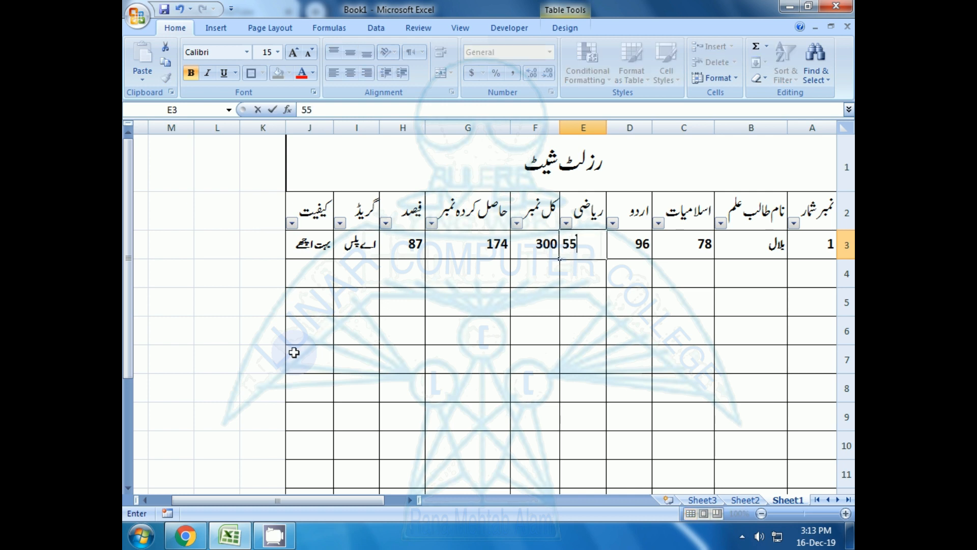
key(Return)
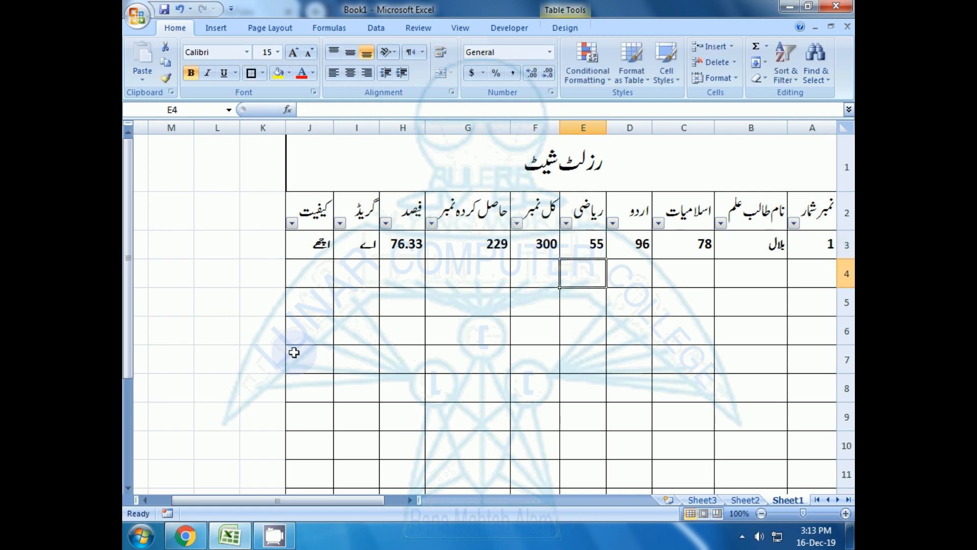
Inspect the formulas in row 3 for obtained marks, percentage, grade and remarks, cells G3 through J3.
key(Up)
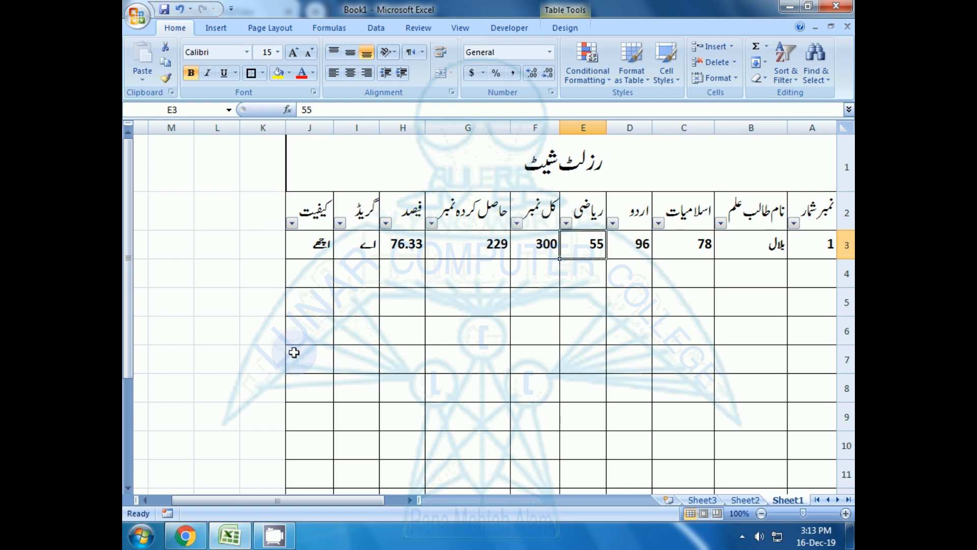
key(Right)
key(Up)
key(Down)
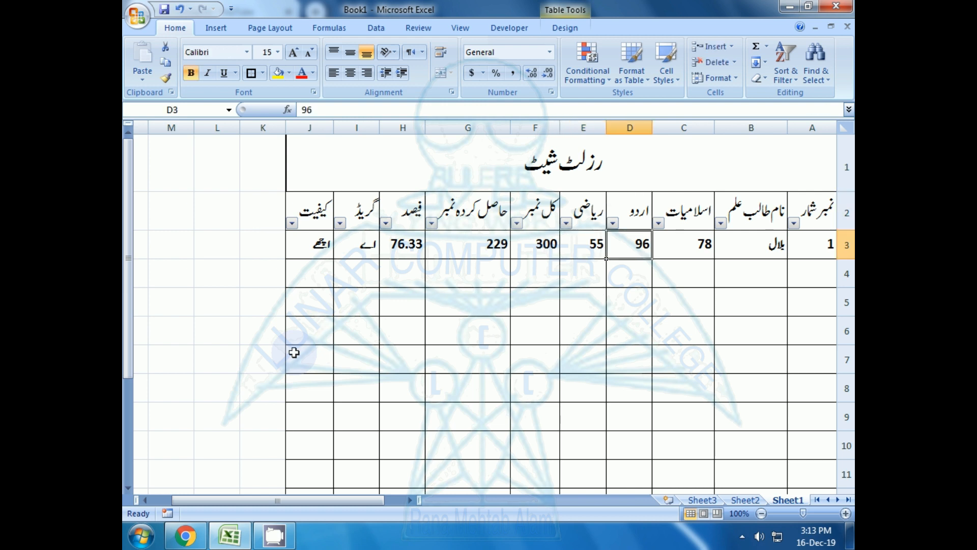
key(Left)
key(Left)
key(Left)
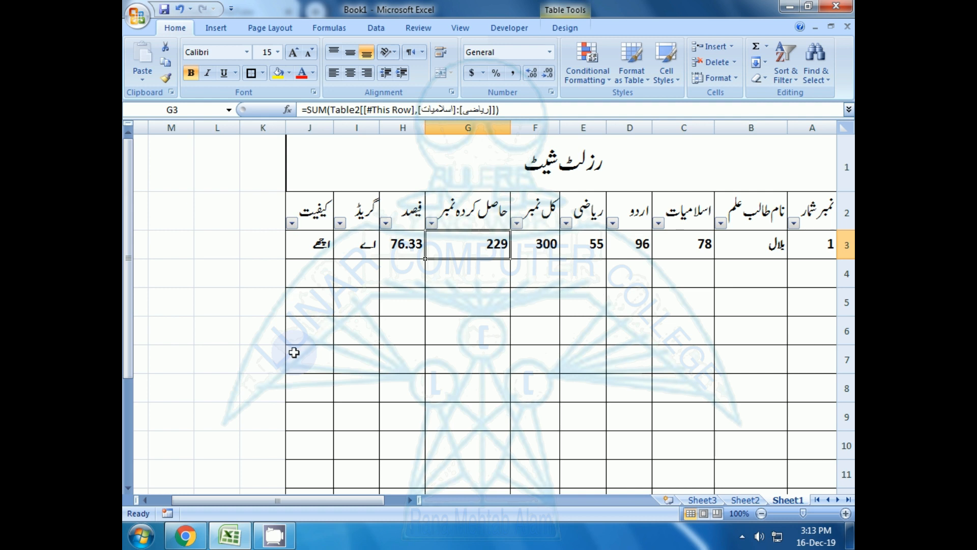
key(Left)
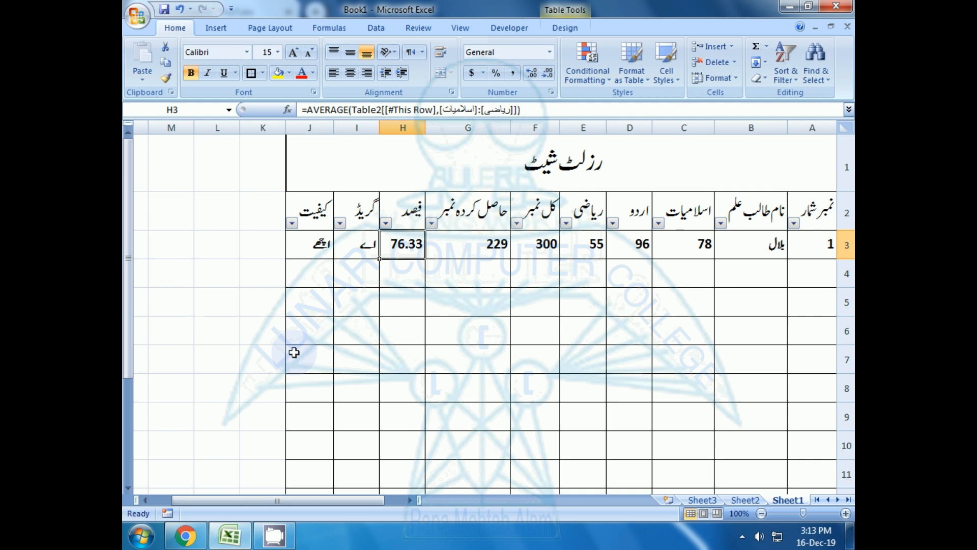
key(Left)
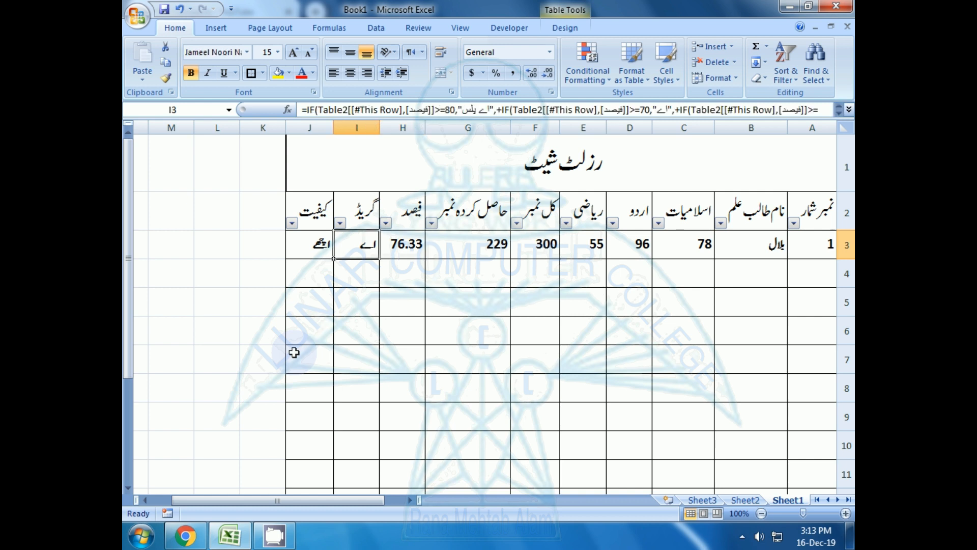
key(Left)
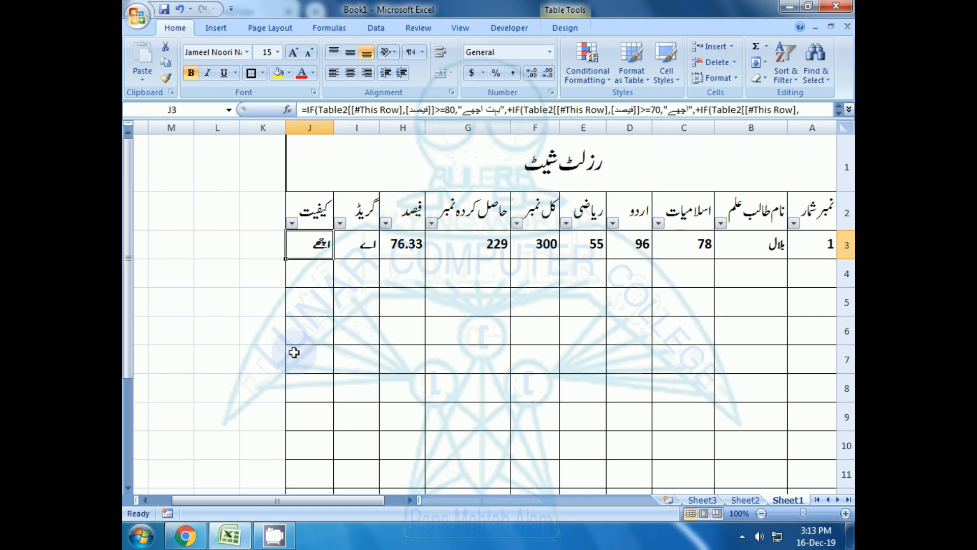
Change the first student's Islamiat mark in C3 to 20.
key(Right)
key(Right)
key(Right)
key(Right)
key(Right)
key(Right)
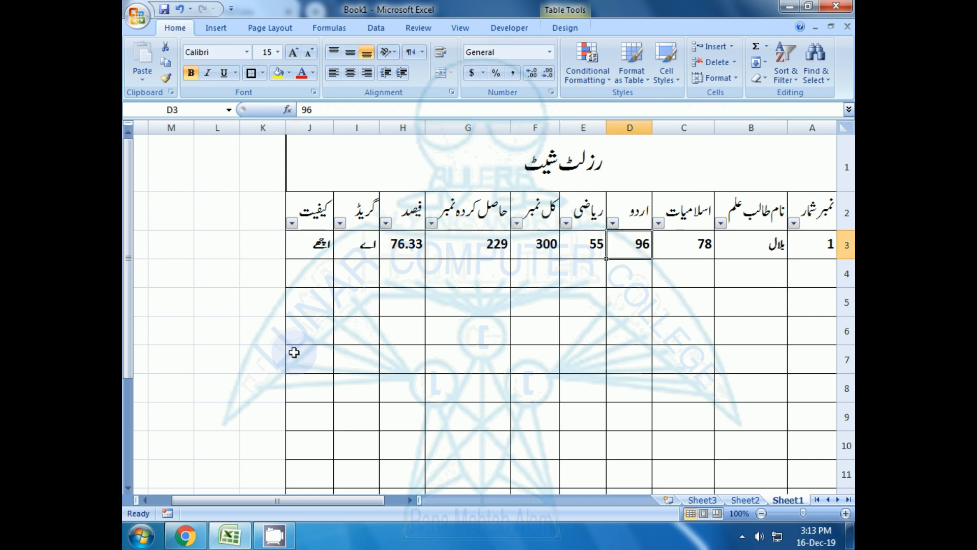
key(Right)
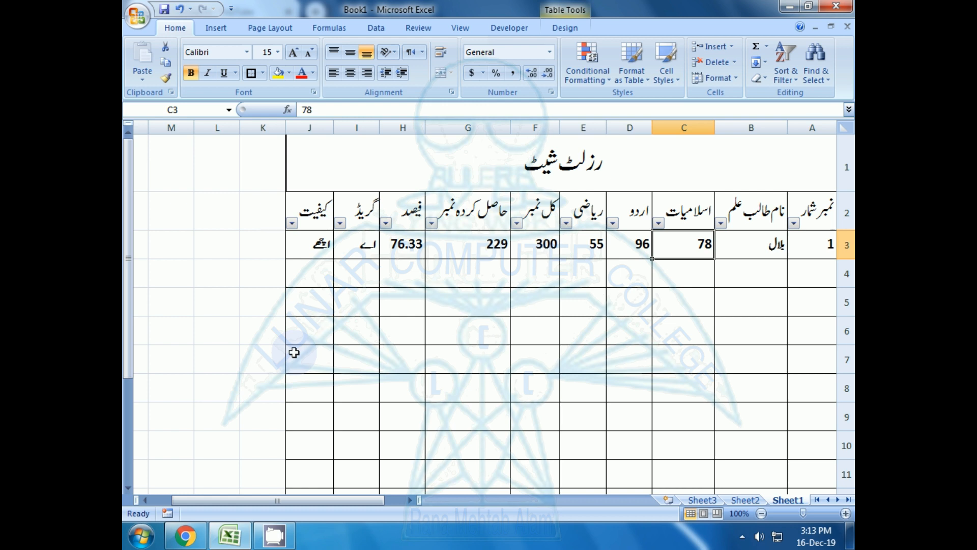
text(20)
key(Return)
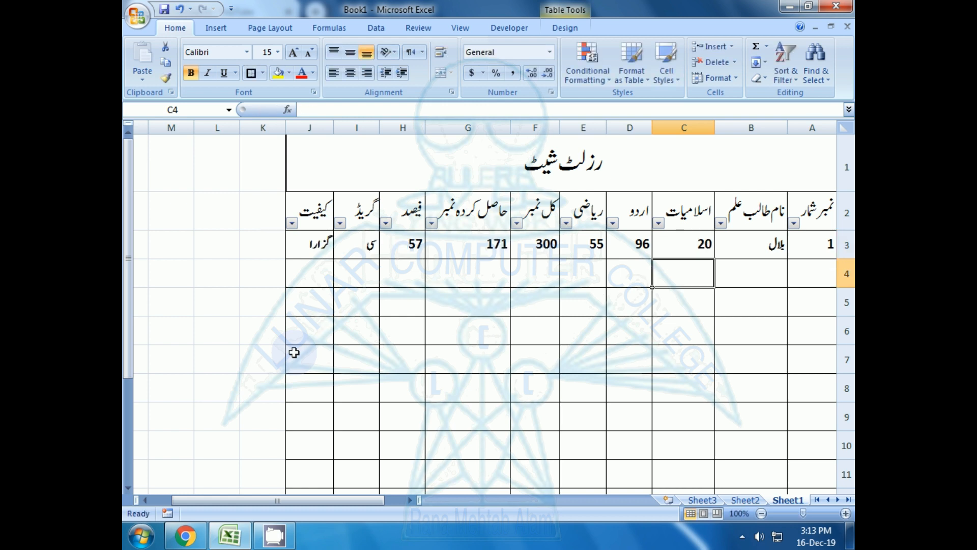
key(Up)
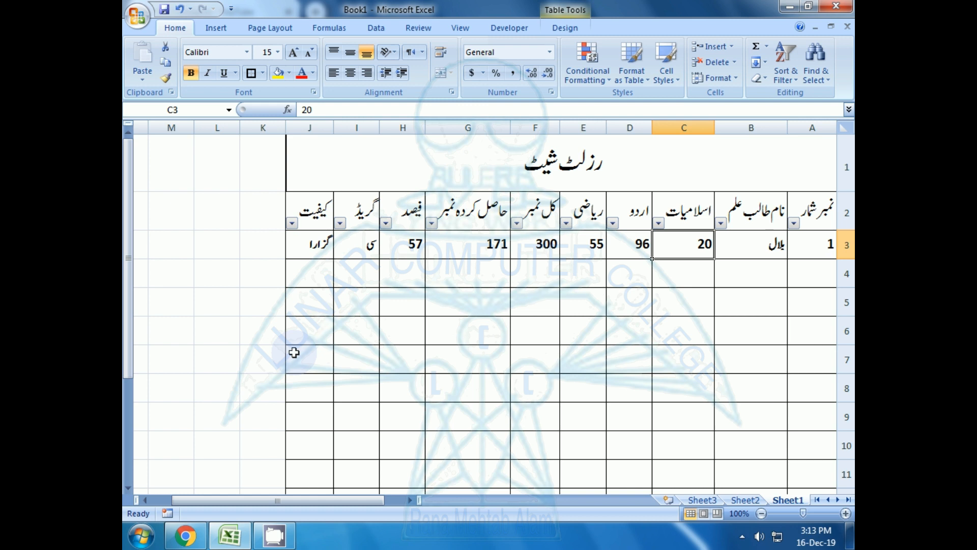
Review the first student's percentage, grade and remarks formulas in H3, I3 and J3.
key(Left)
key(Left)
key(Left)
key(Left)
key(Left)
key(Left)
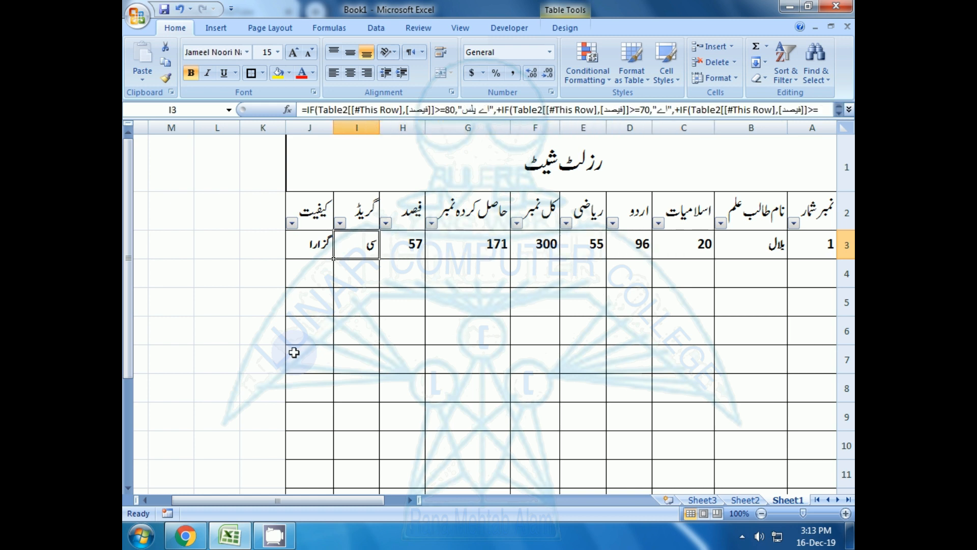
key(Right)
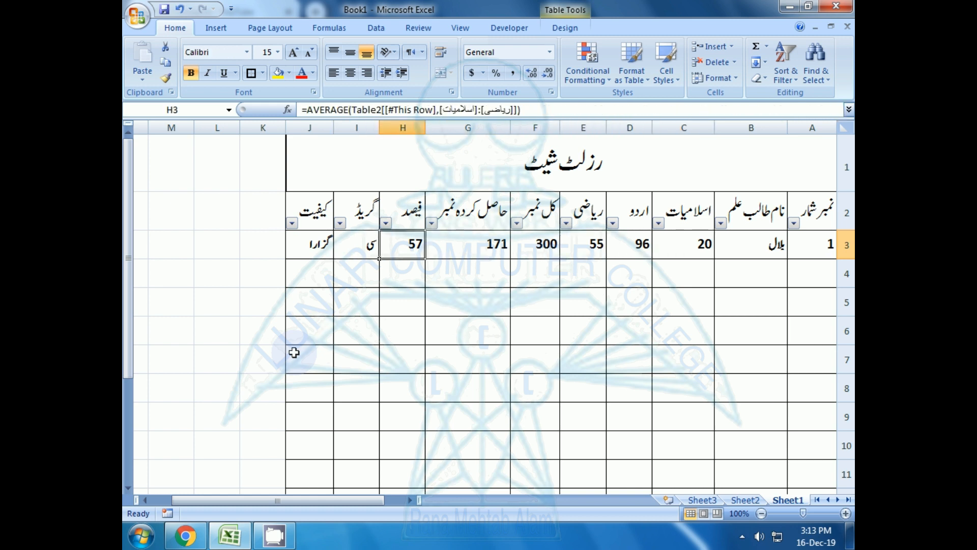
key(Left)
key(Left)
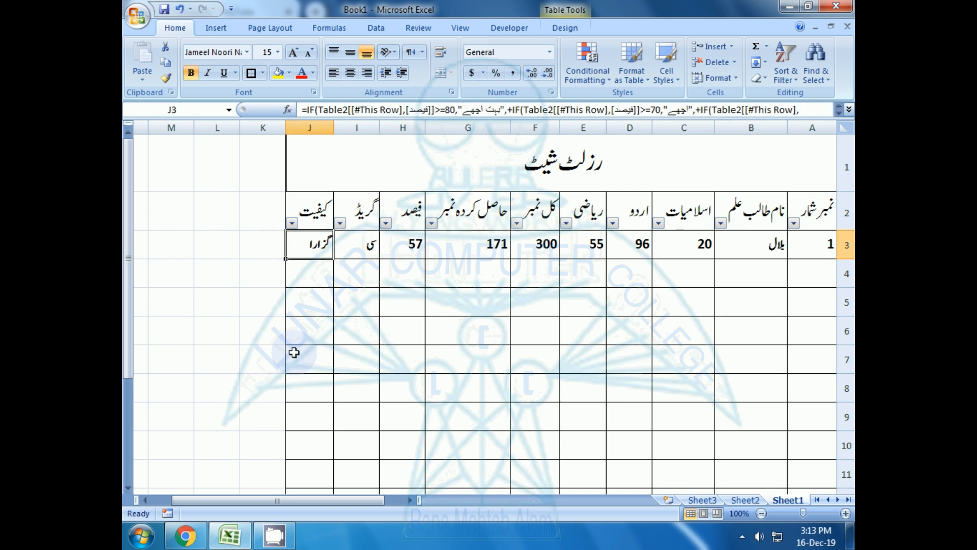
Change the first student's maths mark in E3 to 10.
key(Right)
key(Right)
key(Right)
key(Right)
key(Right)
key(Right)
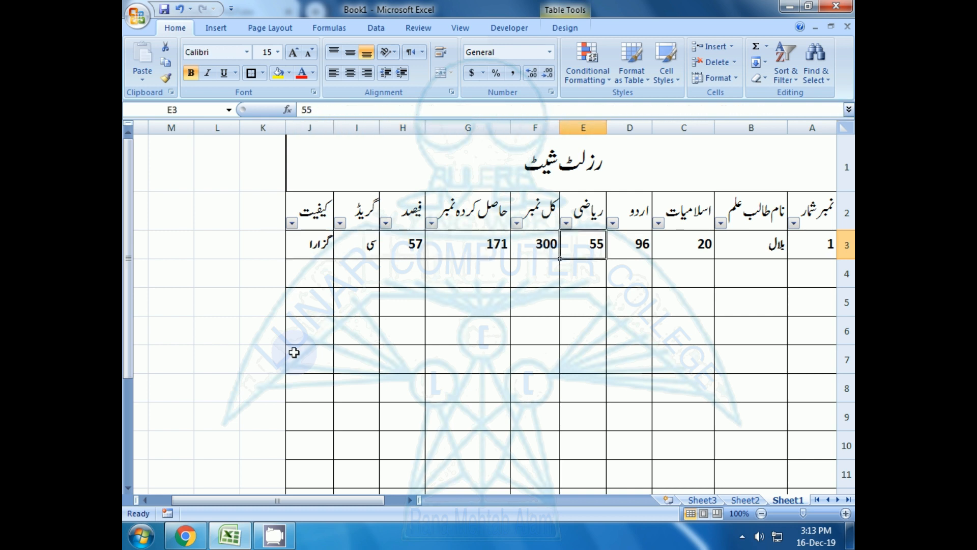
key(Right)
key(Right)
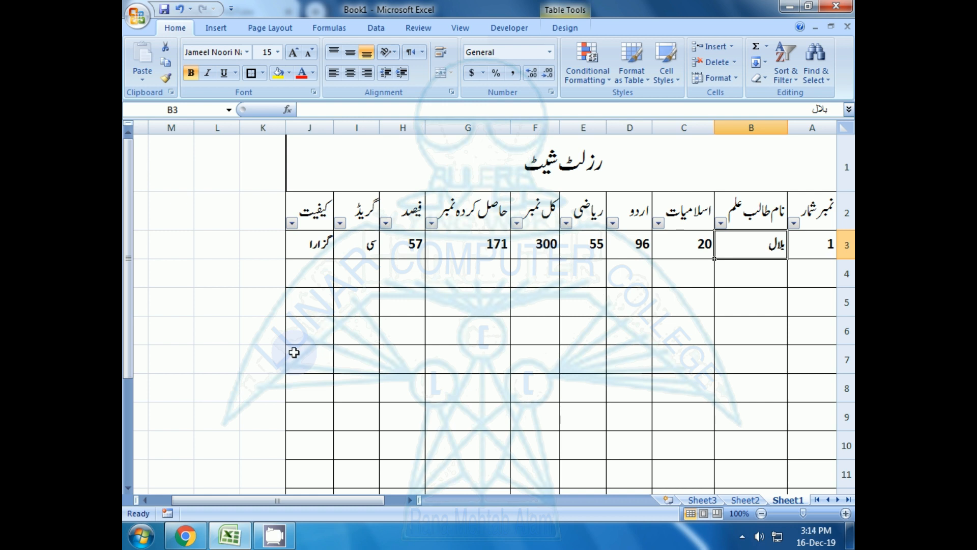
key(Left)
key(Left)
key(Left)
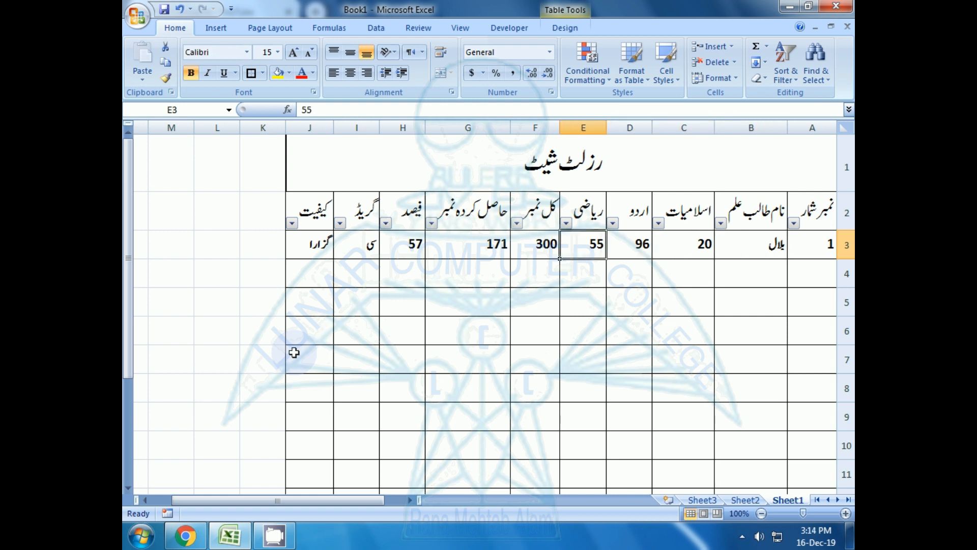
text(10)
key(Return)
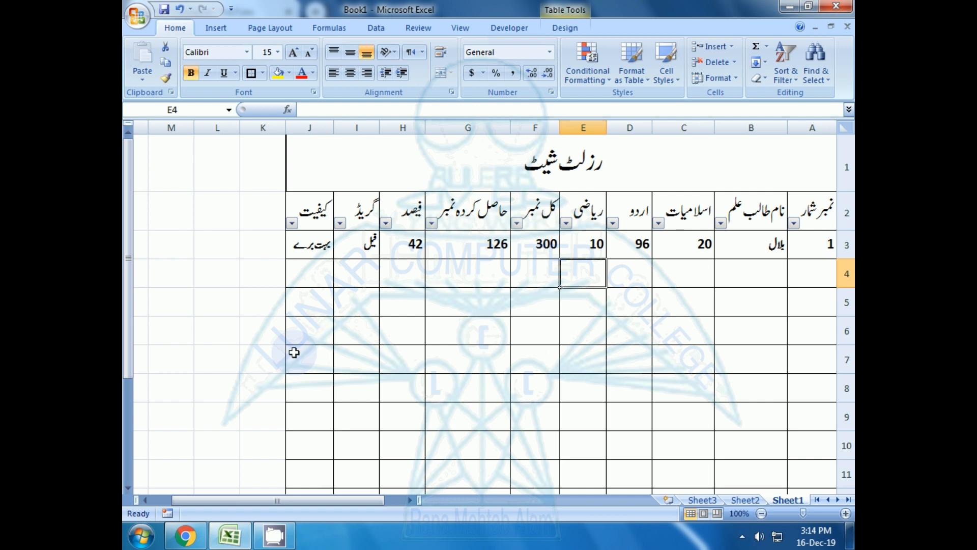
Check the first student's recalculated results in row 3 and the serial number formula in A3.
key(Up)
key(Home)
key(Left)
key(Left)
key(Left)
key(Left)
key(Left)
key(Left)
key(Left)
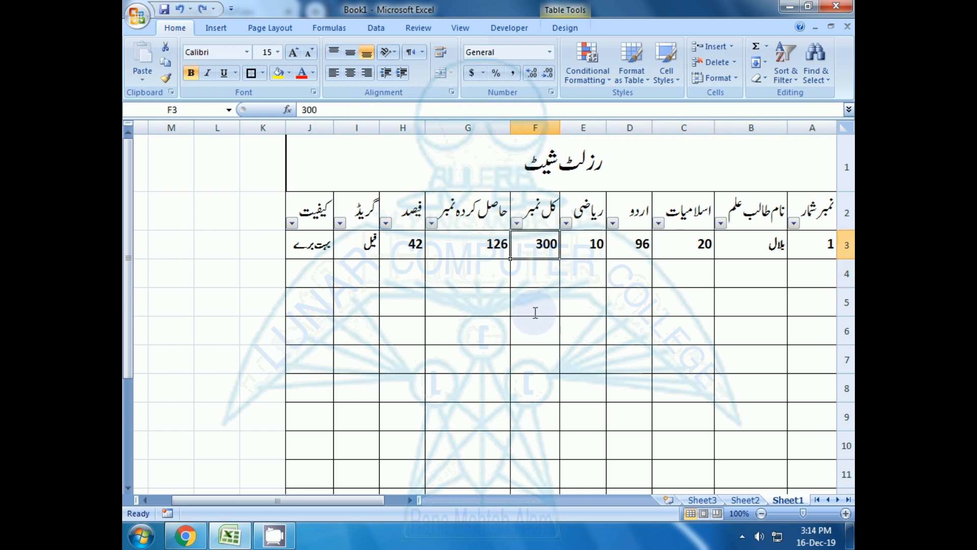
key(Left)
key(Left)
key(Right)
key(Right)
key(Right)
key(Right)
key(Right)
key(Right)
key(Right)
key(Right)
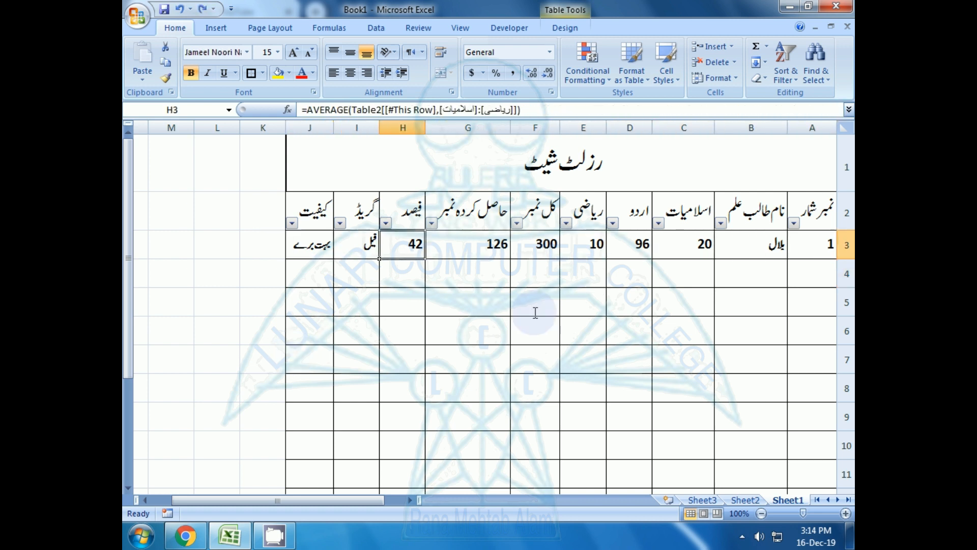
key(Right)
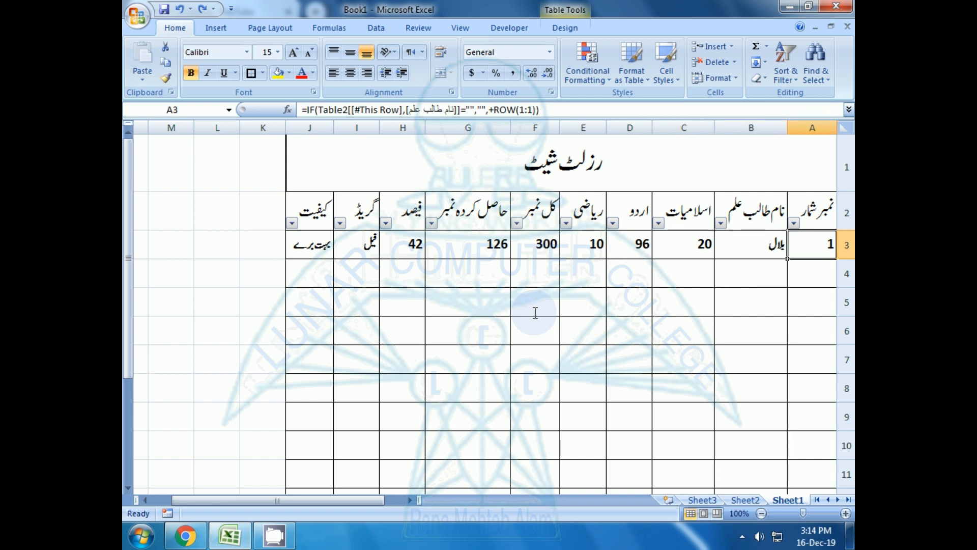
Examine the first student's updated remarks in J3 and grade in I3.
key(Left)
key(Left)
key(Left)
key(Left)
key(Left)
key(Left)
key(Left)
key(Left)
key(Left)
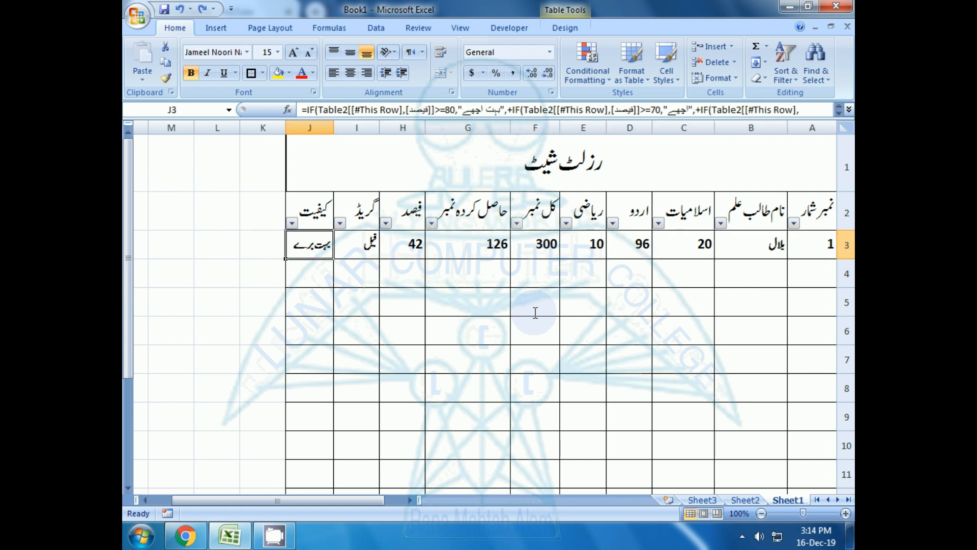
key(Right)
key(Right)
key(Right)
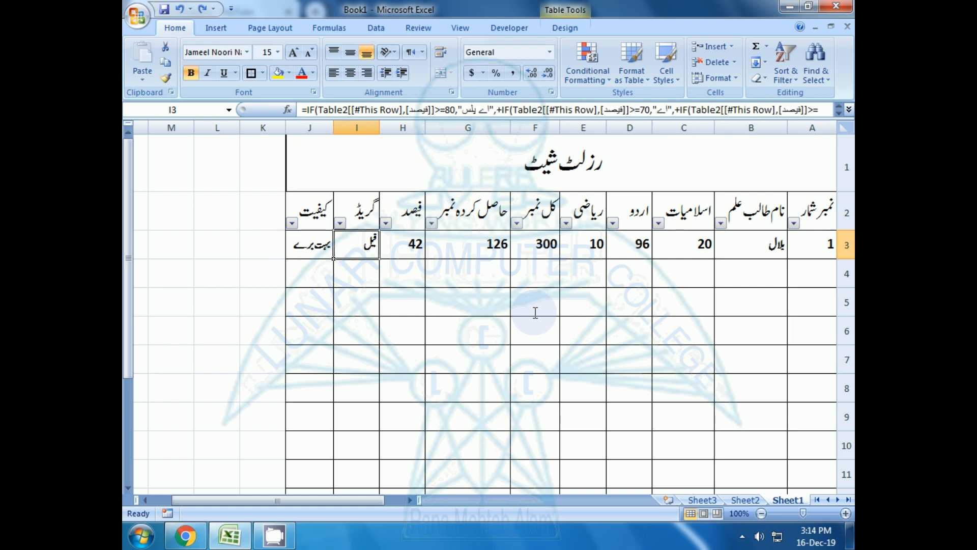
Enter the second student's name in B4 and check the serial number formula in A4.
key(Down)
key(Right)
key(Right)
key(Right)
key(Right)
key(Right)
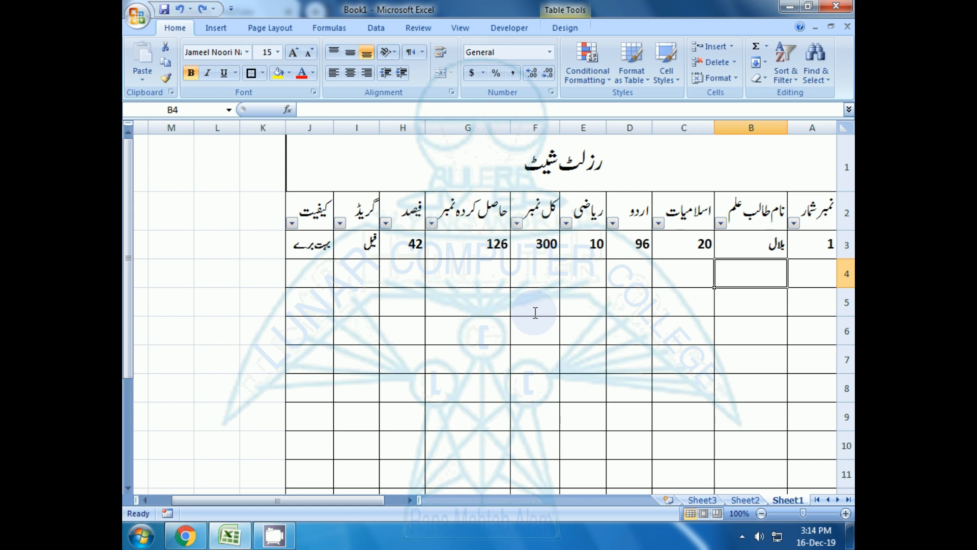
text(خال)
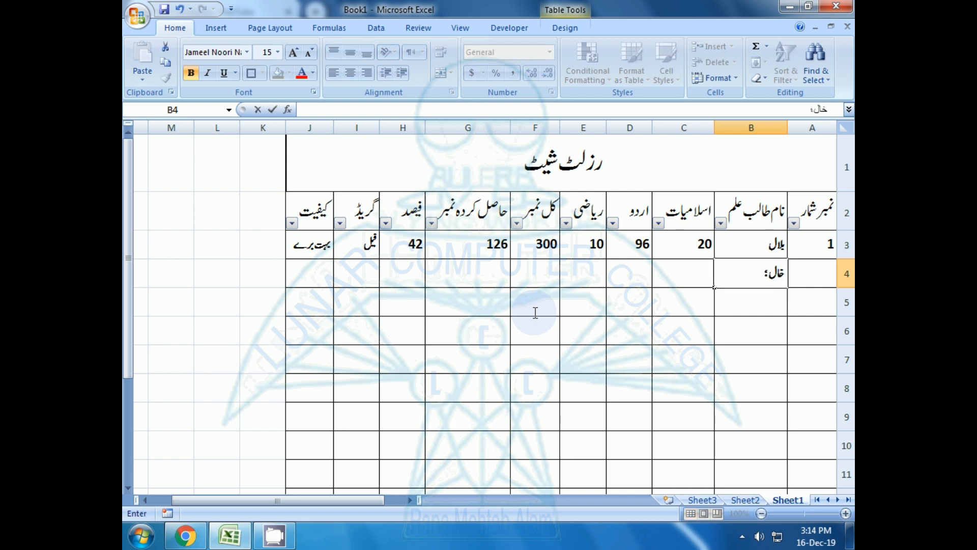
text(د)
key(Return)
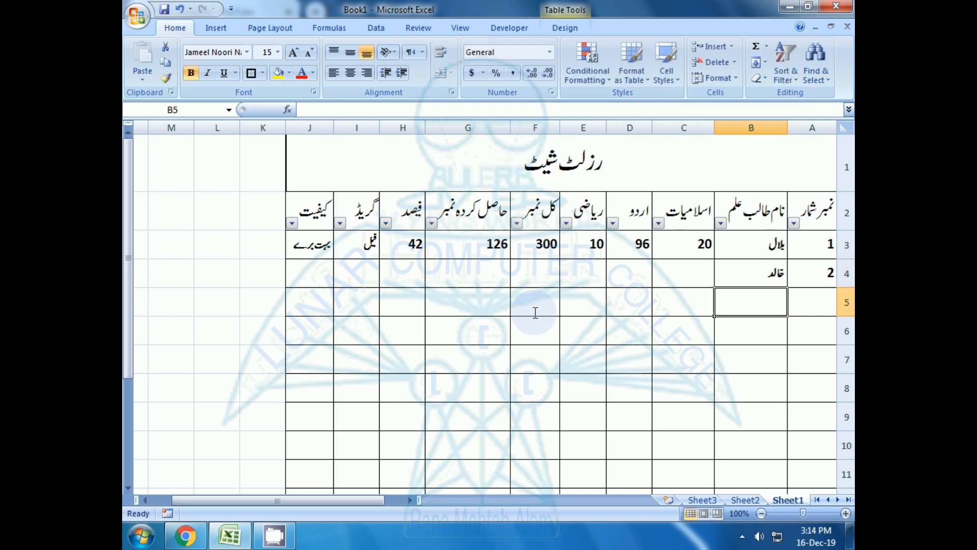
key(Up)
key(Right)
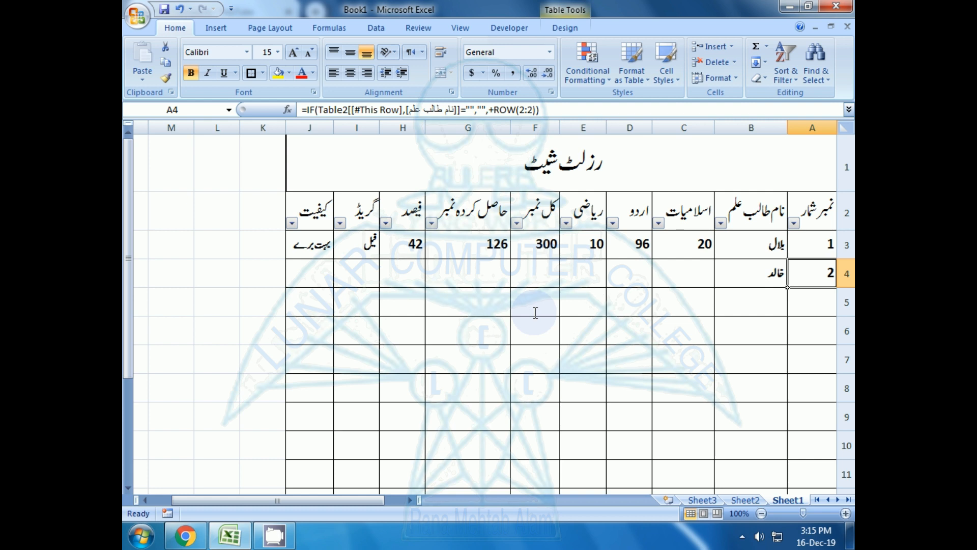
Enter the second student's subject marks: 45 in C4, 78 in D4 and 55 in E4.
key(Left)
key(Left)
key(Left)
key(Right)
key(Left)
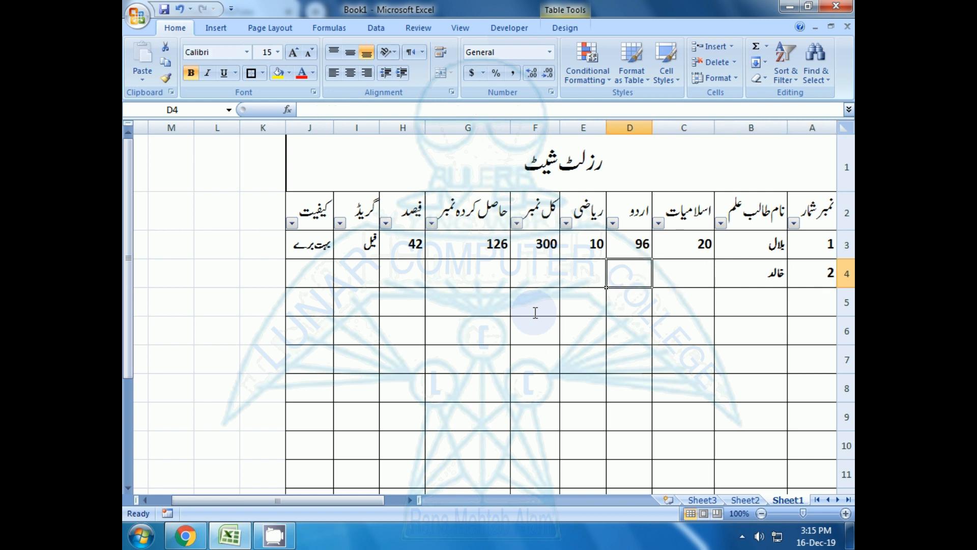
key(Left)
key(Left)
key(Left)
key(Right)
key(Right)
key(Right)
key(Right)
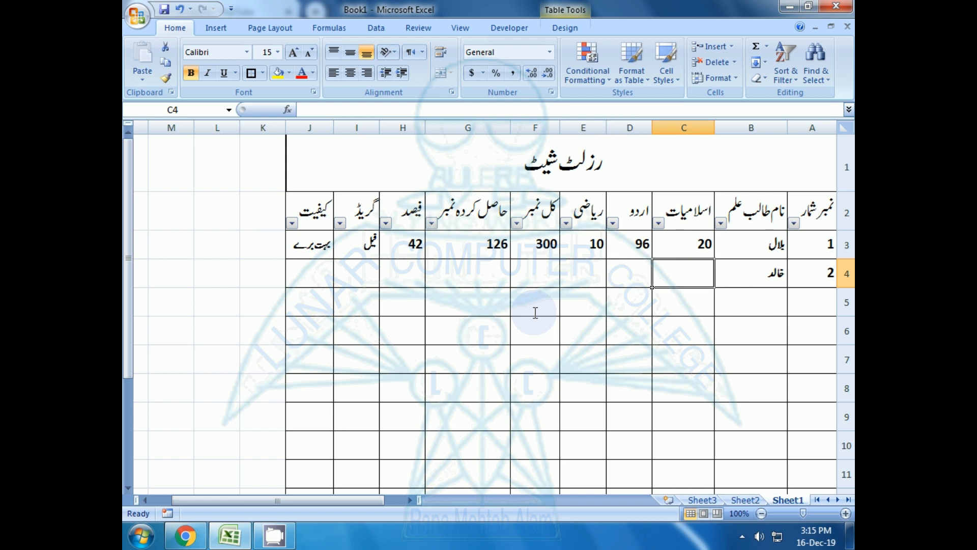
text(45)
key(Left)
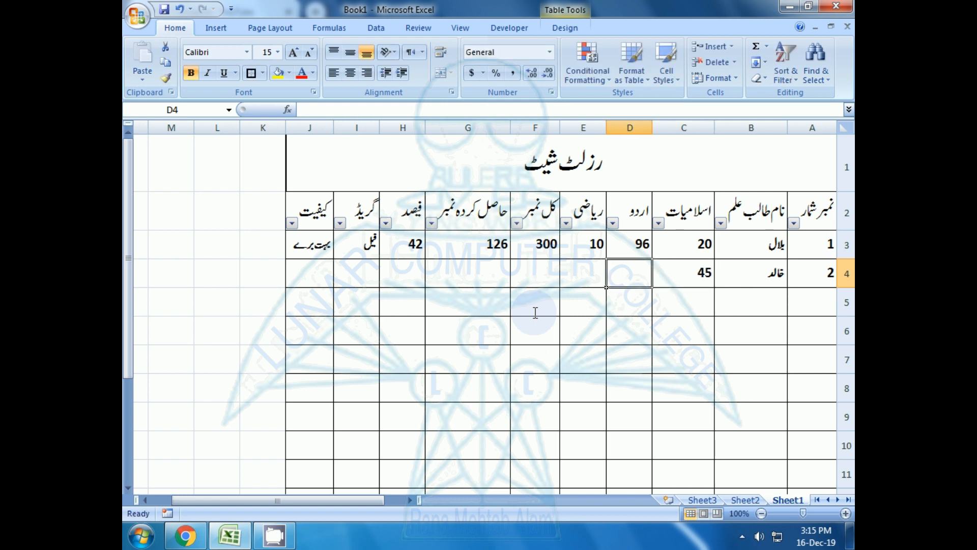
text(78)
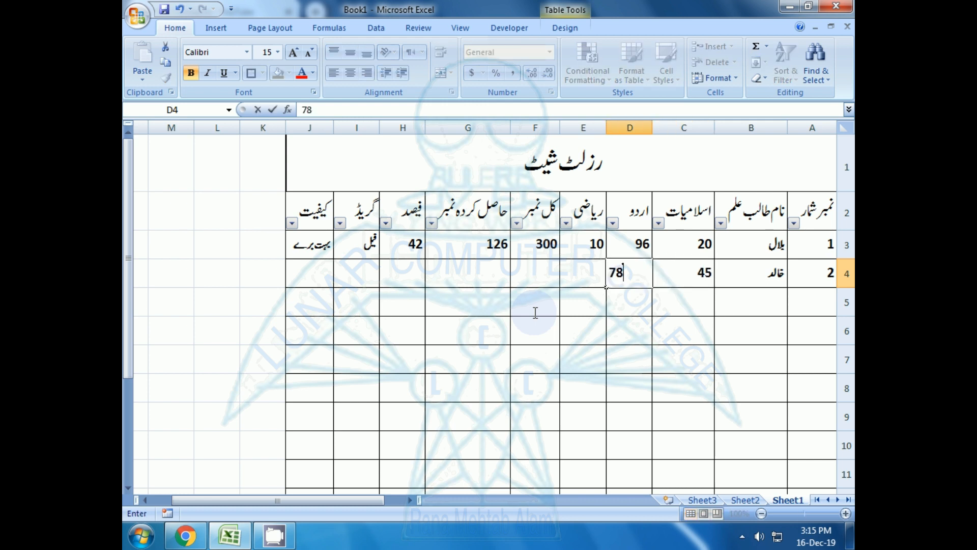
key(Left)
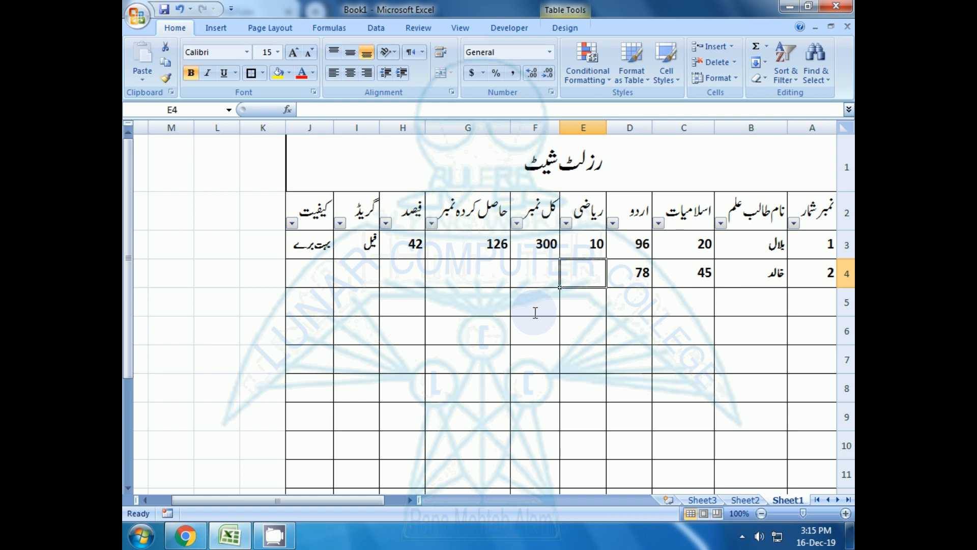
text(55)
key(Up)
Copy the first student's total, obtained marks, percentage, grade and remarks cells F3:J3 into row 4, starting at F4.
key(Down)
key(Up)
key(Left)
key(Left)
key(Left)
key(Left)
key(Left)
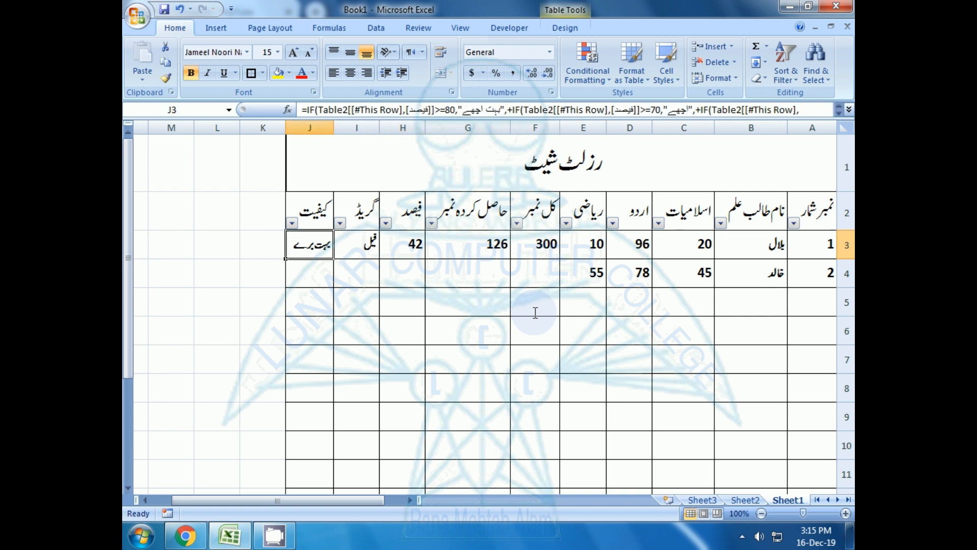
key(shift+Right)
key(shift+Right)
key(shift+Right)
key(shift+Right)
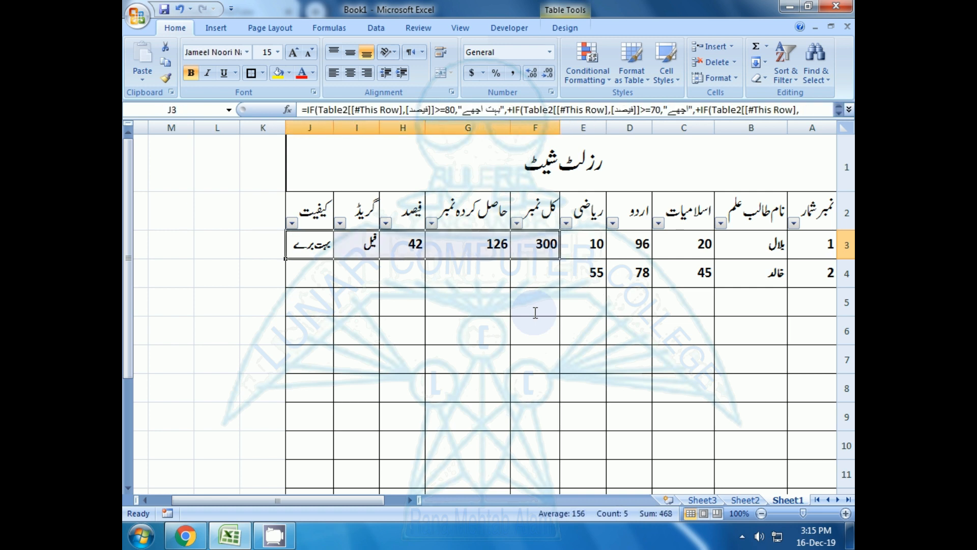
key(ctrl+c)
key(Down)
key(shift+Right)
key(shift+Right)
key(shift+Right)
key(shift+Right)
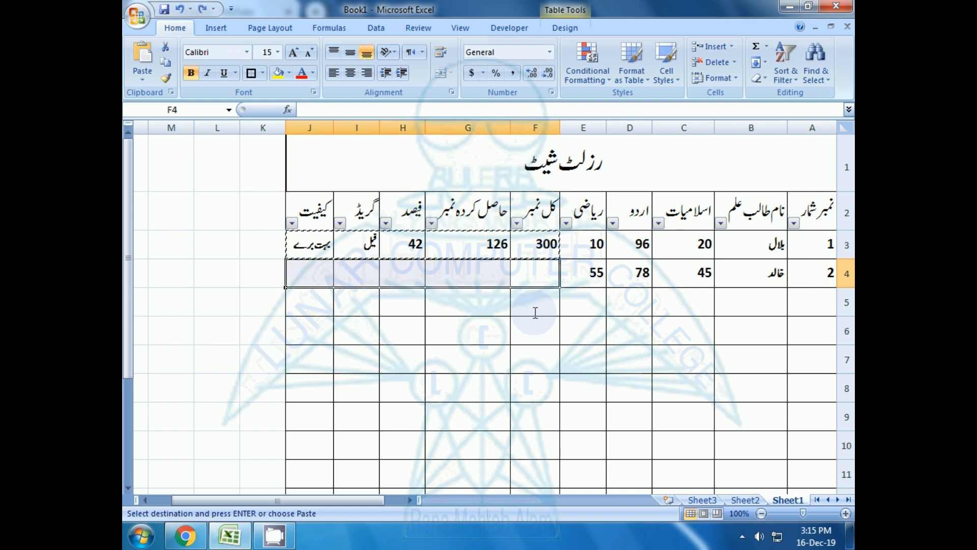
key(Up)
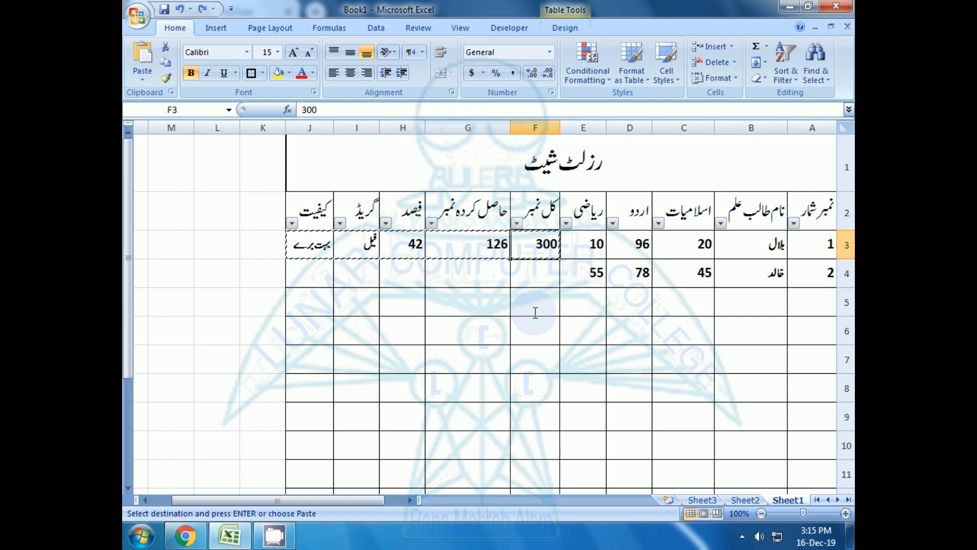
key(Down)
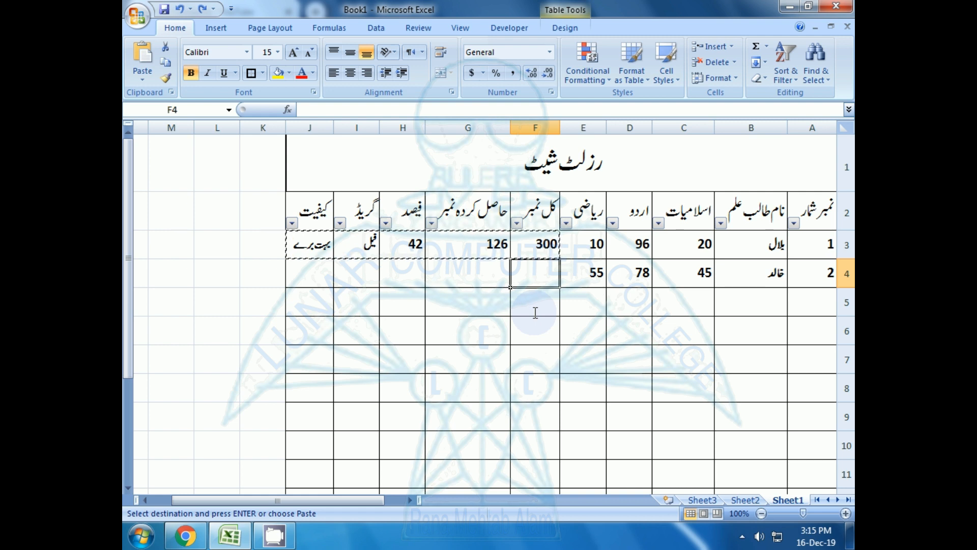
key(Return)
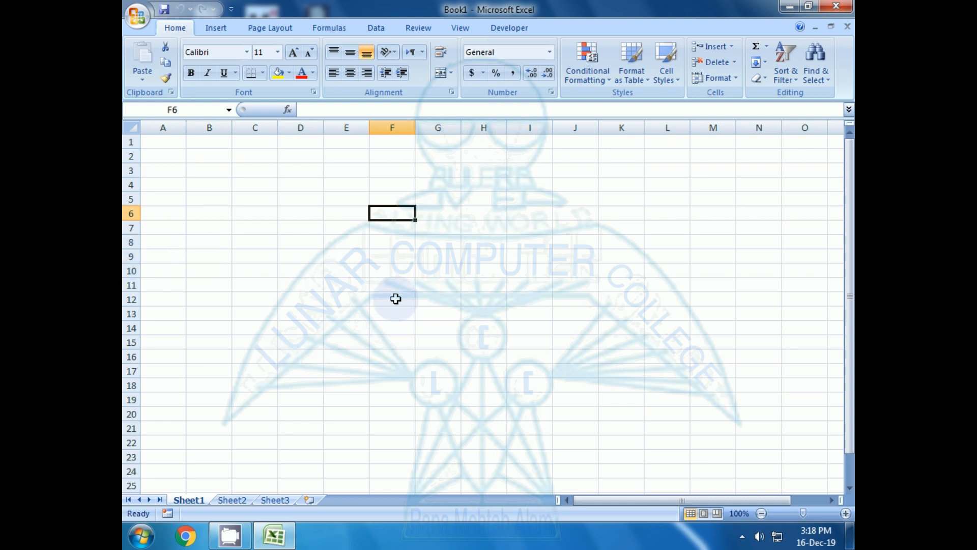
Set the default direction to Right-to-left in the advanced display options and apply it.
click(131, 20)
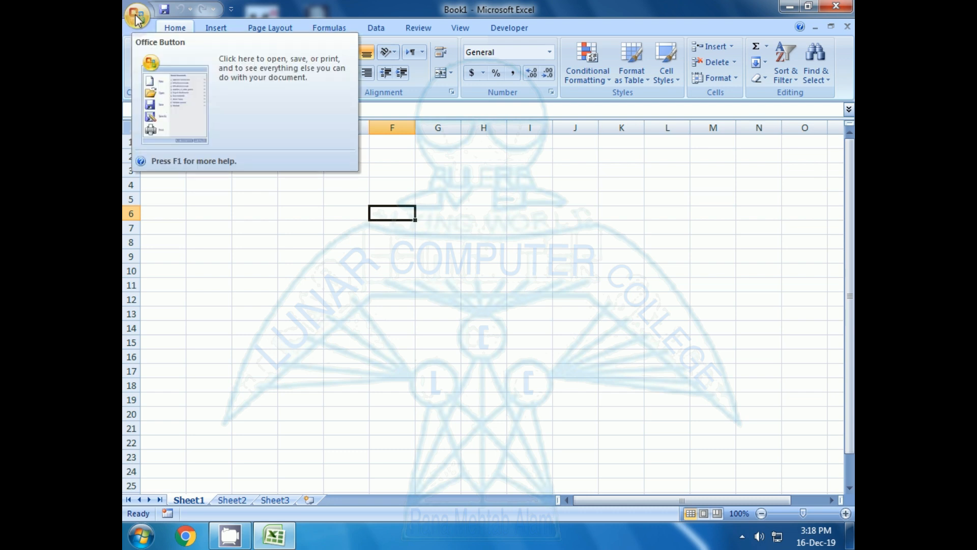
click(136, 18)
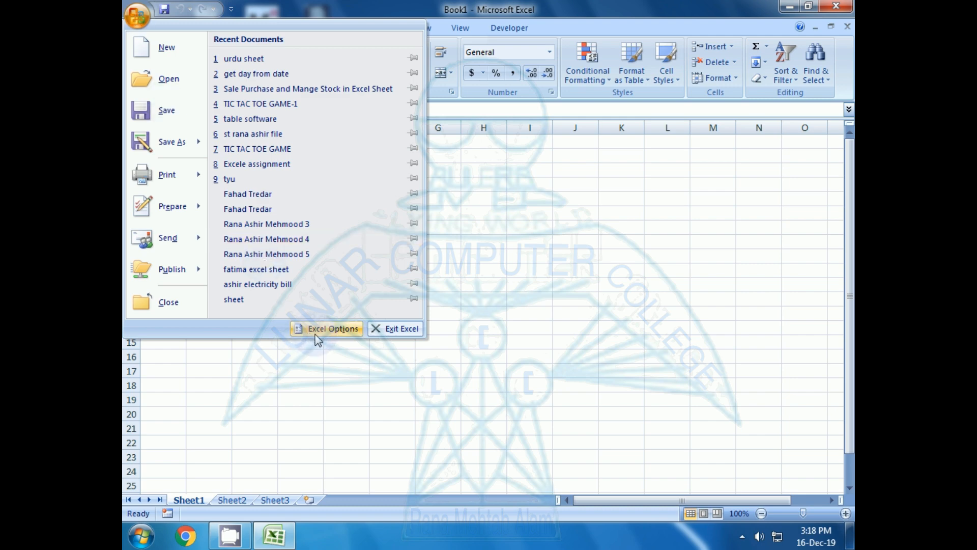
click(328, 332)
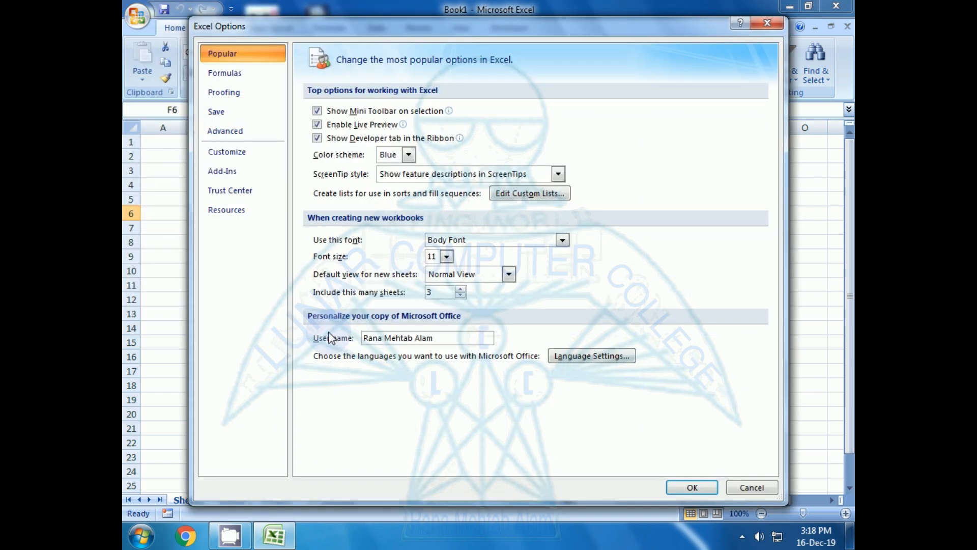
click(222, 133)
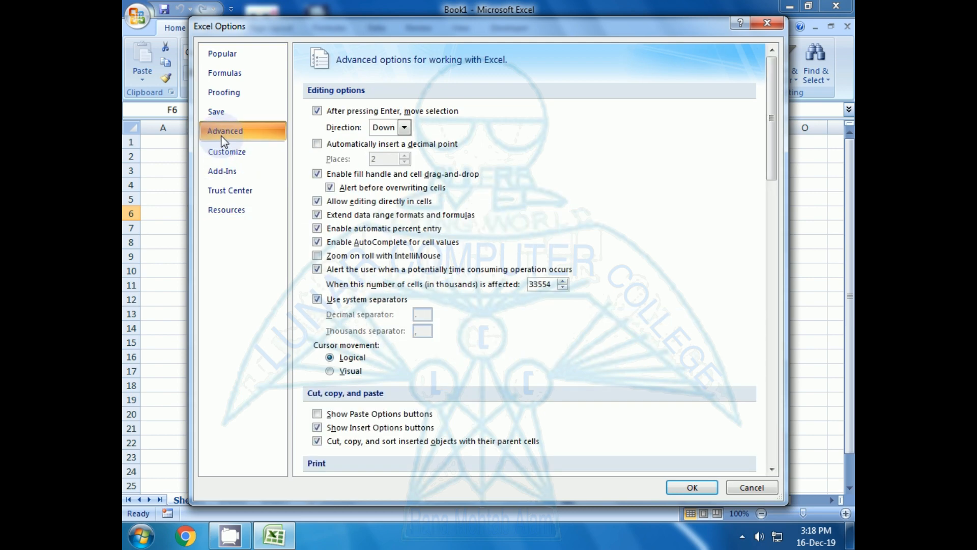
scroll(399, 232, down, 5)
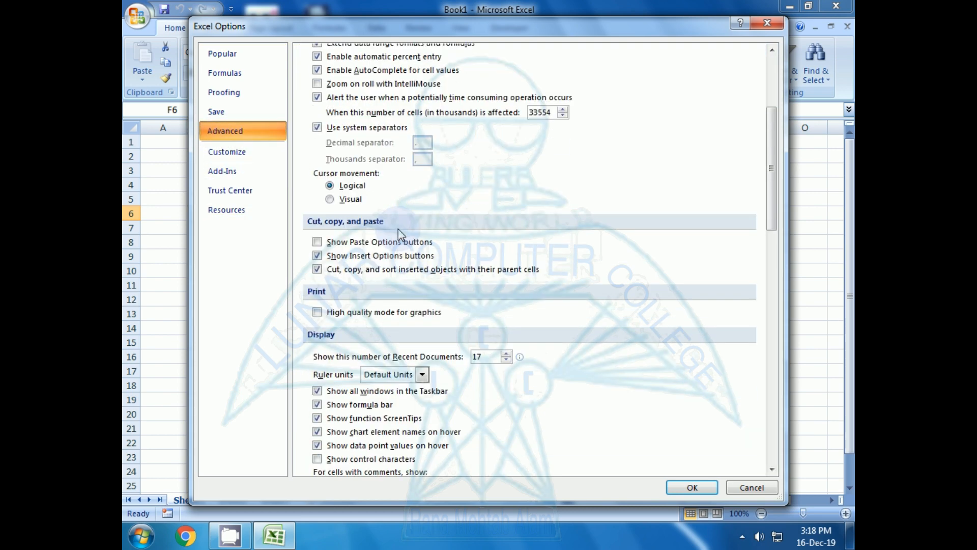
scroll(399, 232, down, 2)
scroll(399, 232, down, 1)
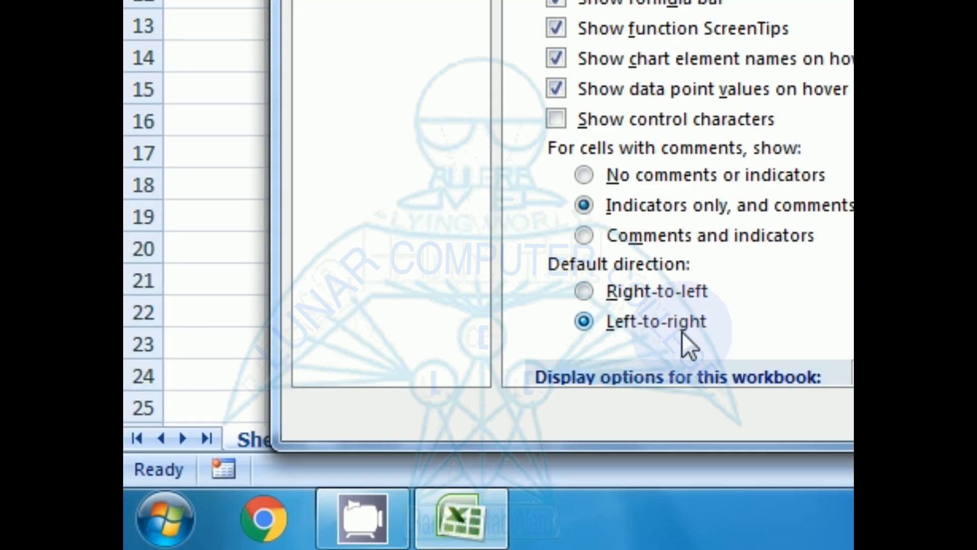
scroll(694, 342, down, 1)
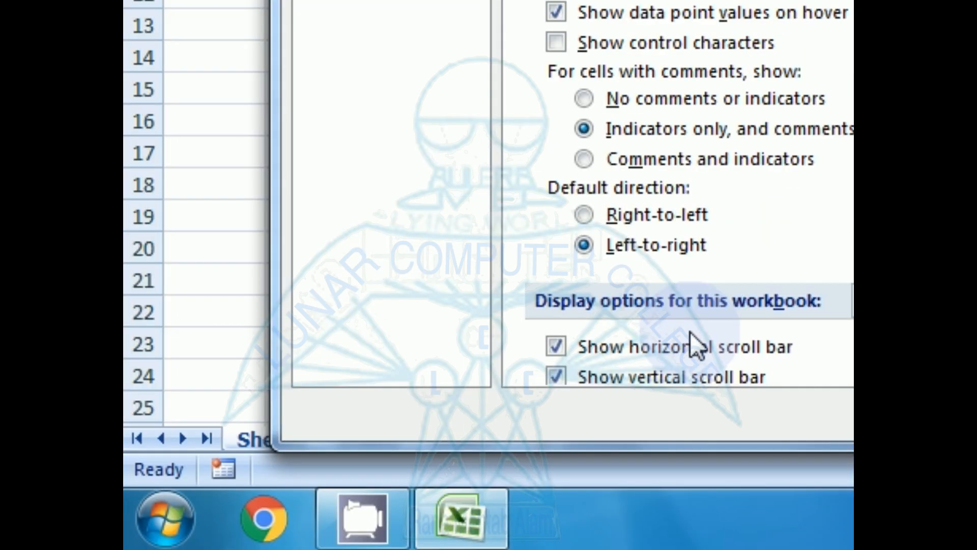
click(600, 214)
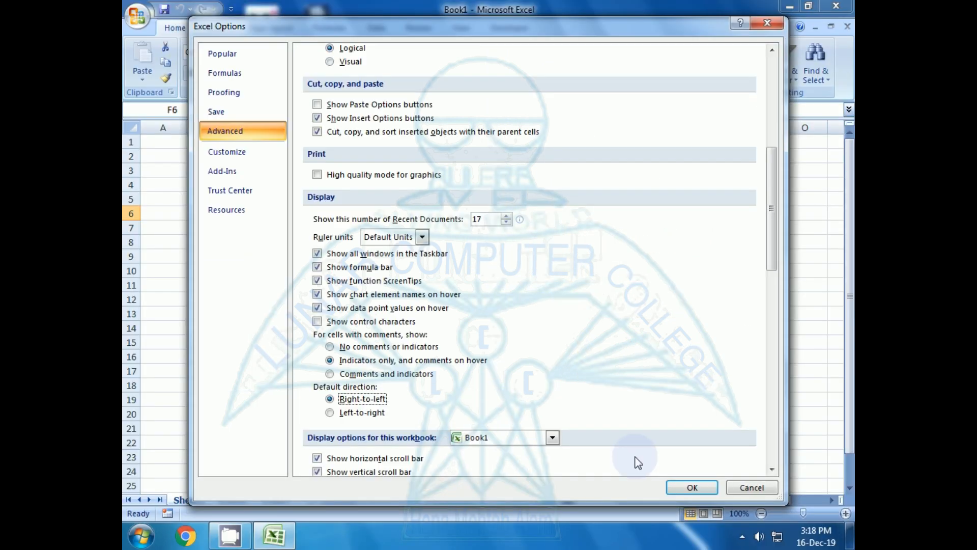
scroll(640, 456, down, 1)
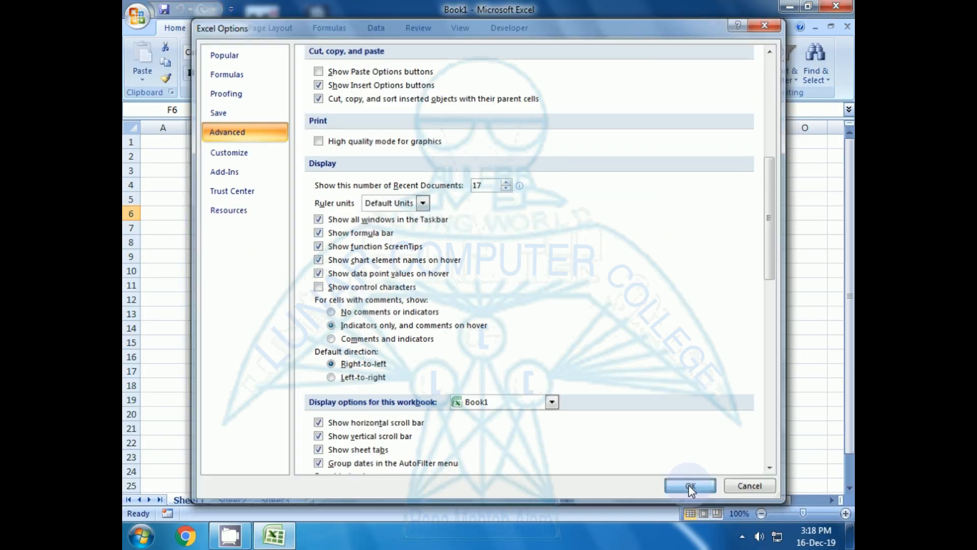
click(689, 484)
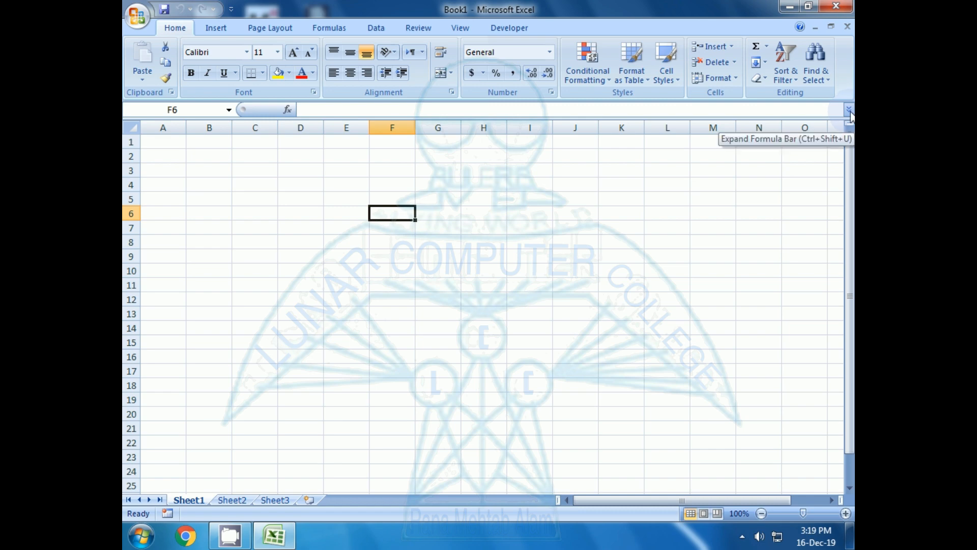
Restart Excel so the new direction takes effect, and open the recent workbook "urdu sheet".
click(577, 239)
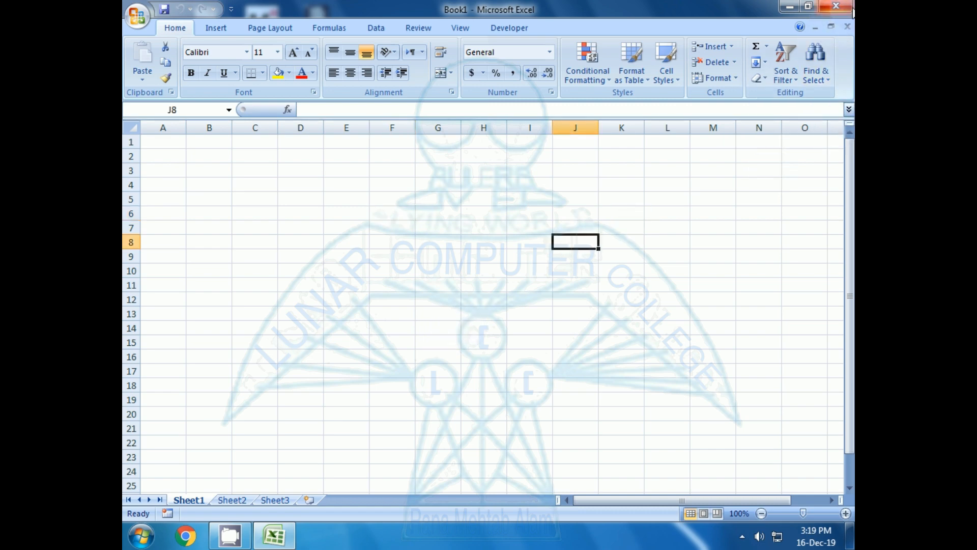
click(836, 6)
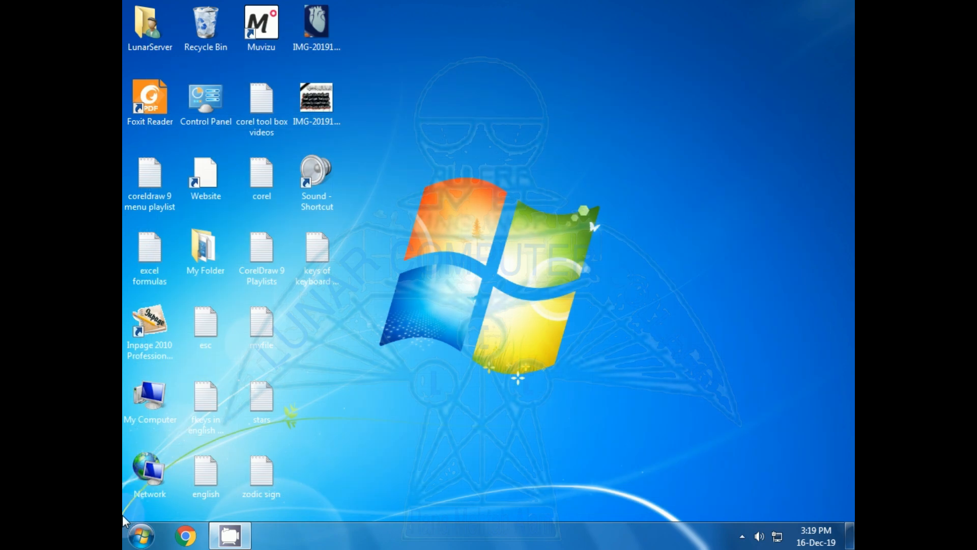
click(141, 536)
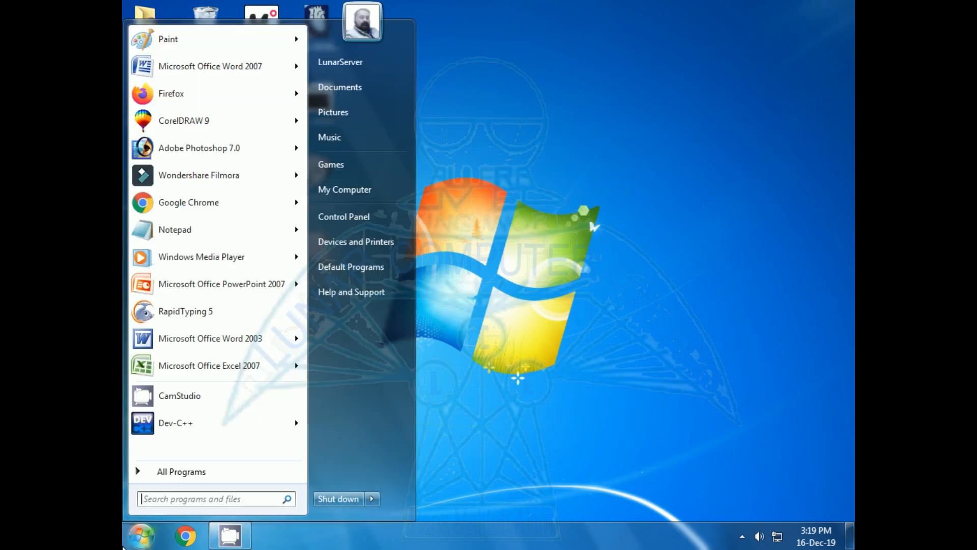
click(229, 366)
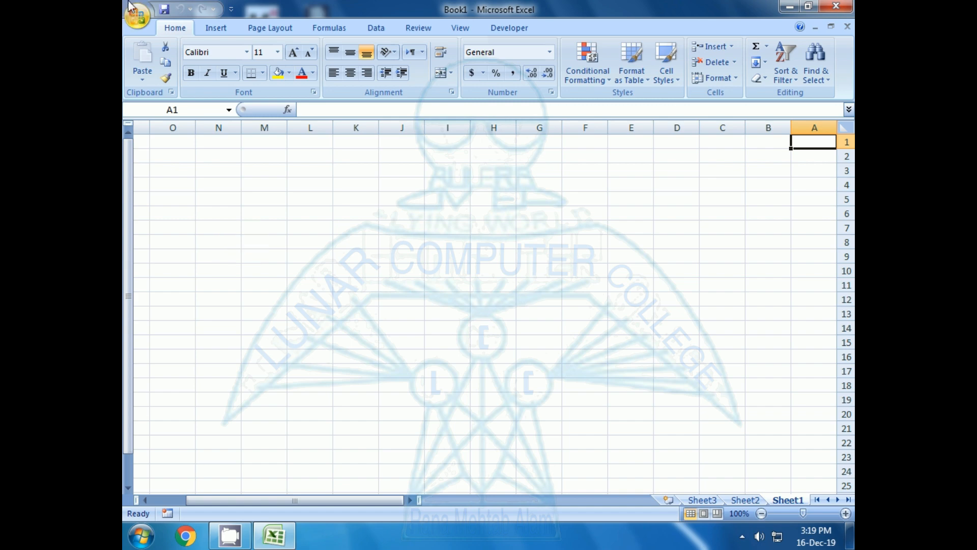
click(137, 16)
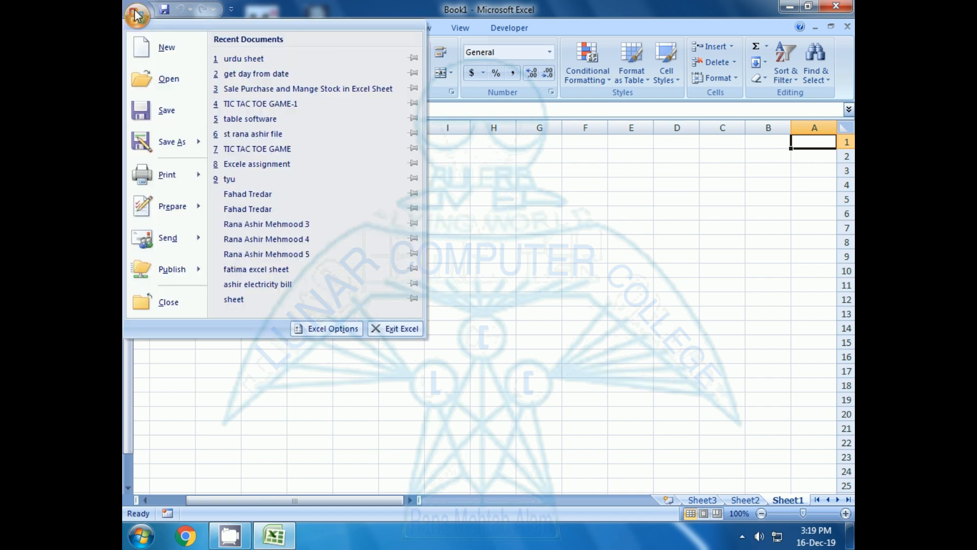
click(222, 60)
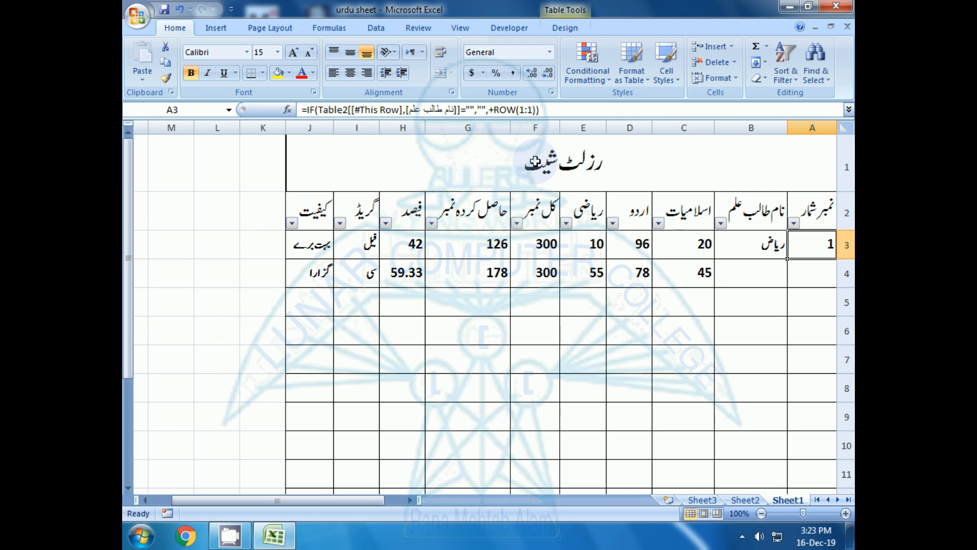
Examine the fonts used for the first student's marks in C3 and name in B3.
key(Down)
key(Down)
key(Down)
key(Left)
key(Left)
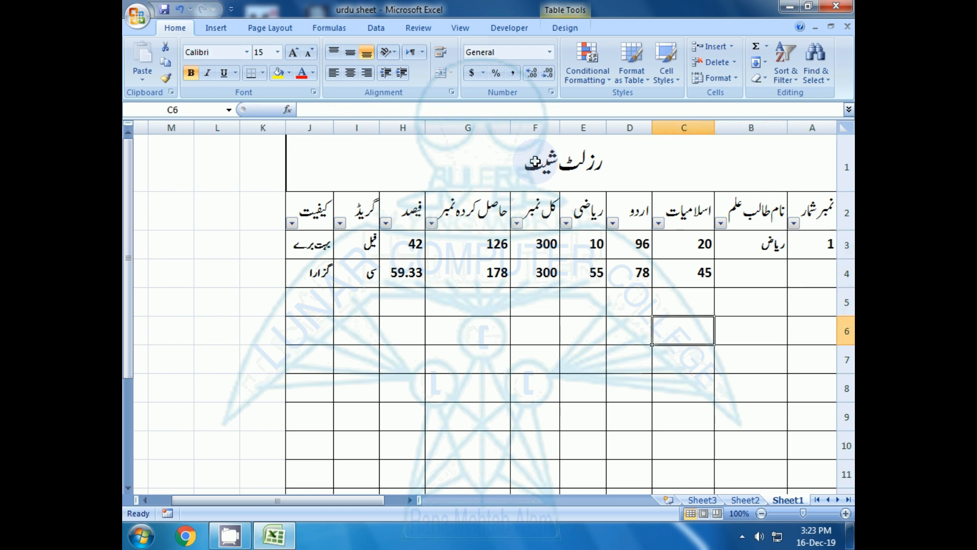
key(Up)
key(Up)
key(Up)
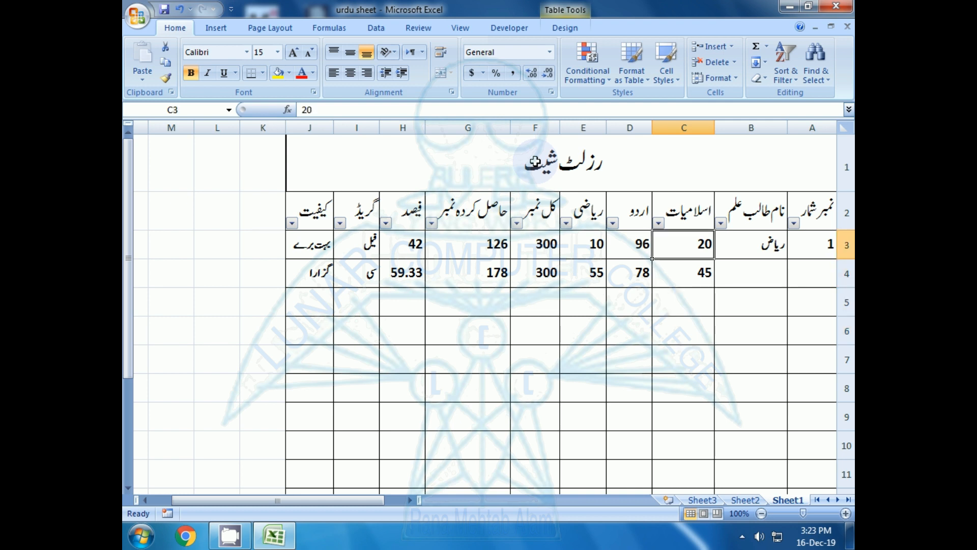
key(Right)
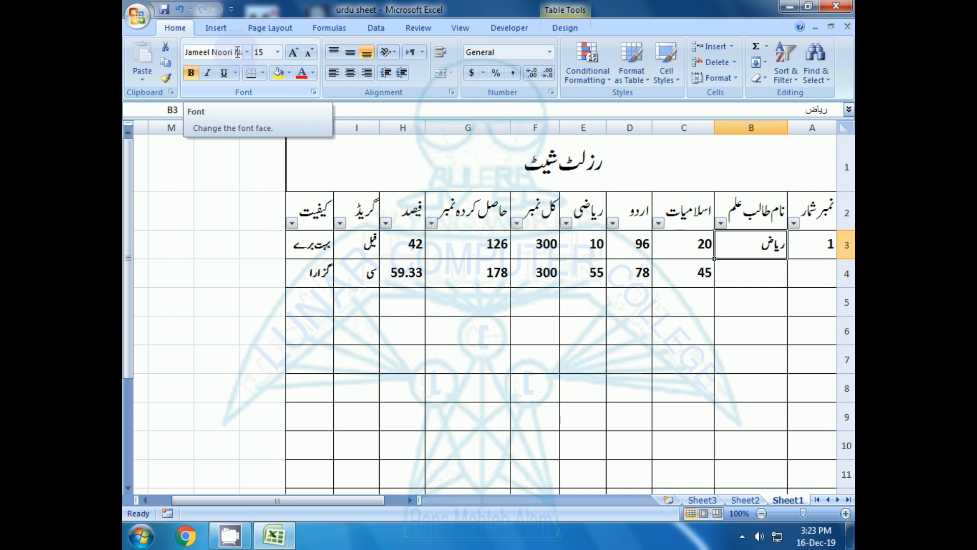
Check the font applied to the student name cells B3:B11, including the empty ones.
click(768, 282)
click(767, 308)
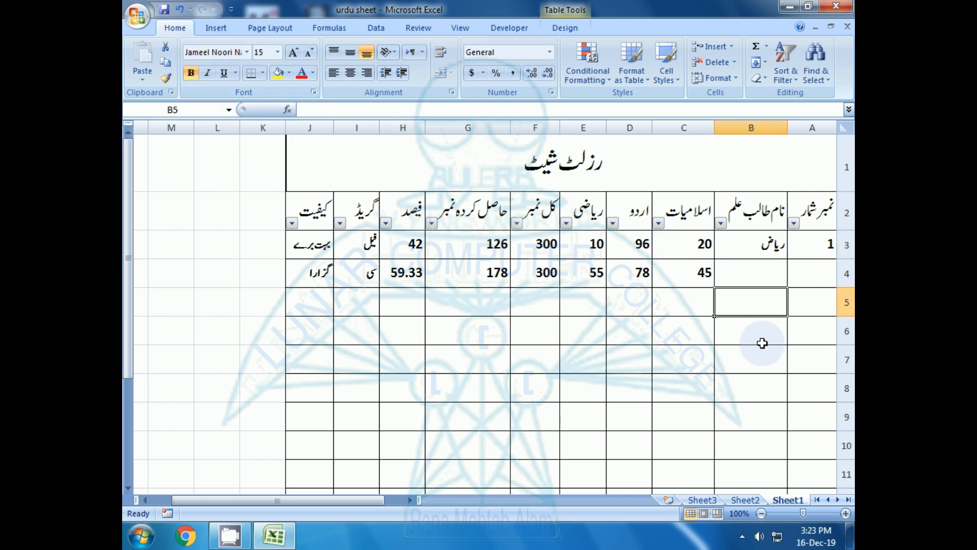
click(761, 343)
click(757, 364)
click(746, 396)
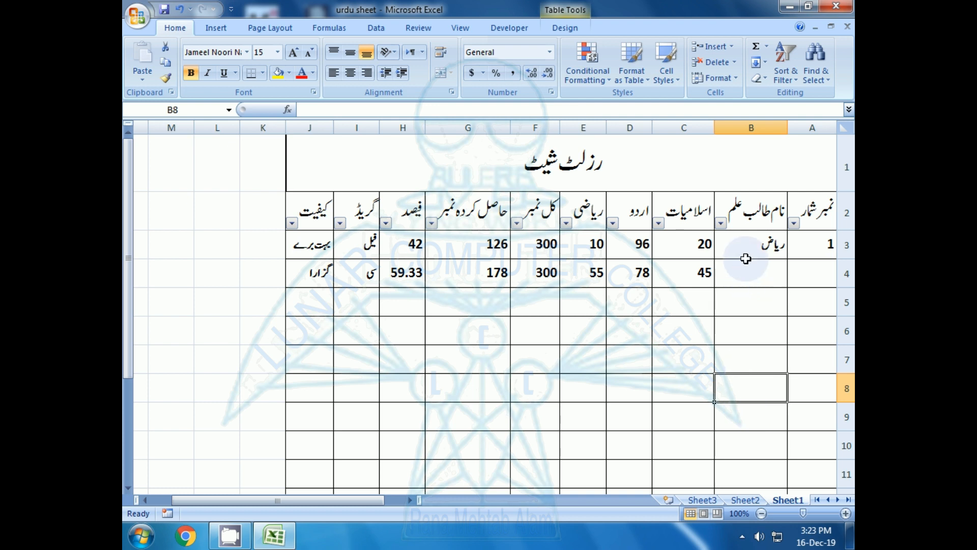
drag(746, 259, 742, 468)
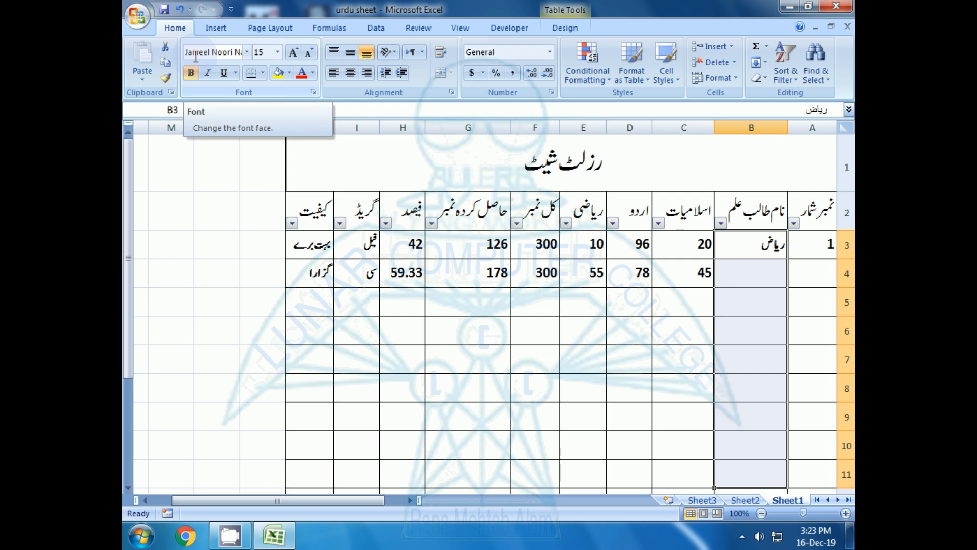
click(355, 356)
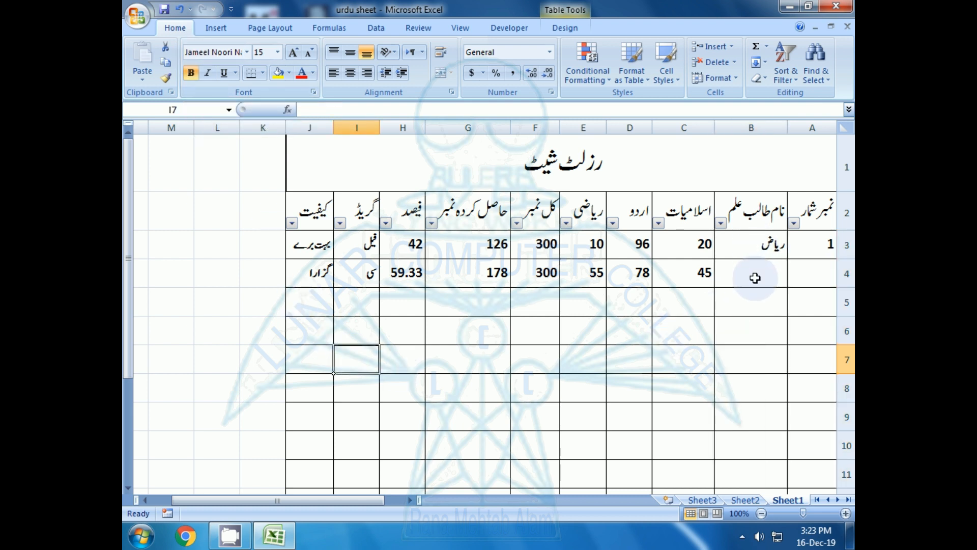
click(753, 246)
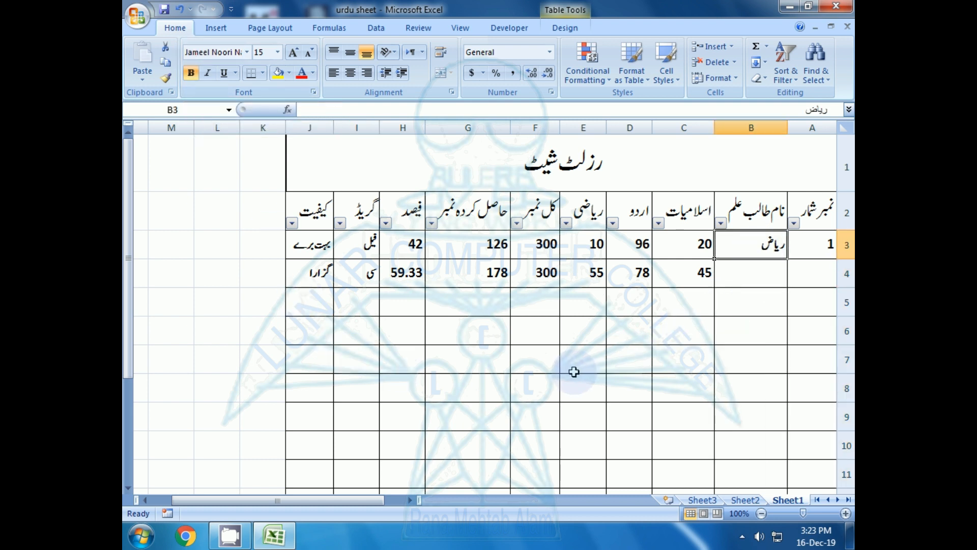
key(Down)
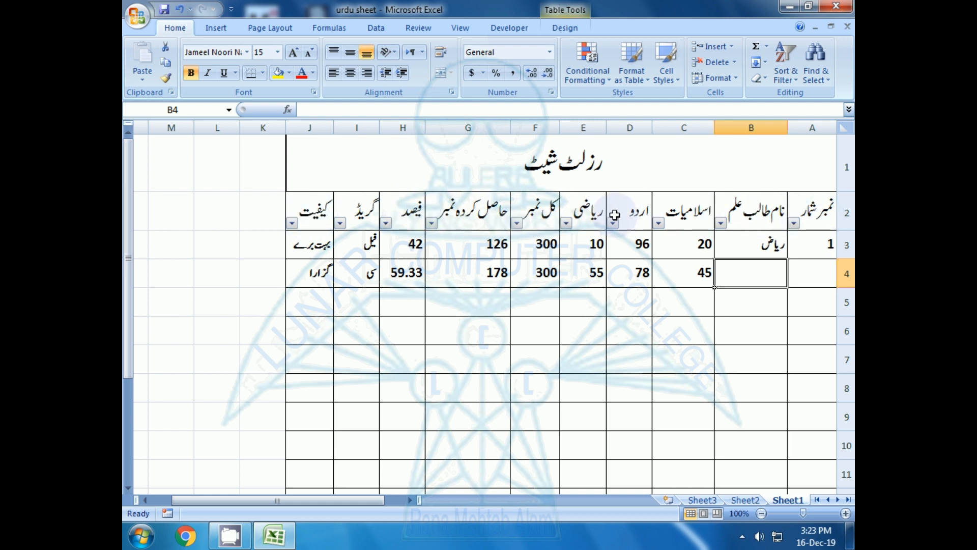
View the grade column's filter options and try a custom filter on obtained marks for values greater than 250.
click(339, 223)
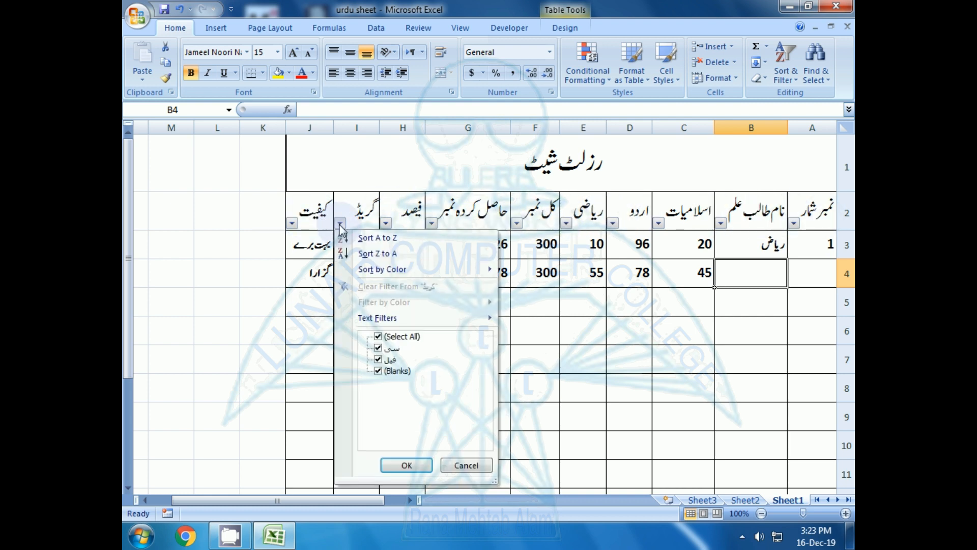
click(340, 227)
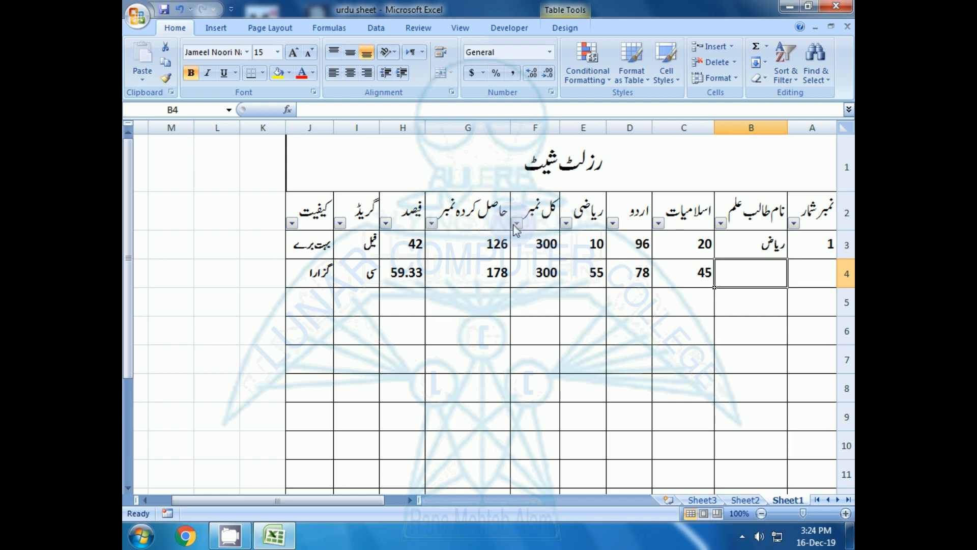
click(431, 223)
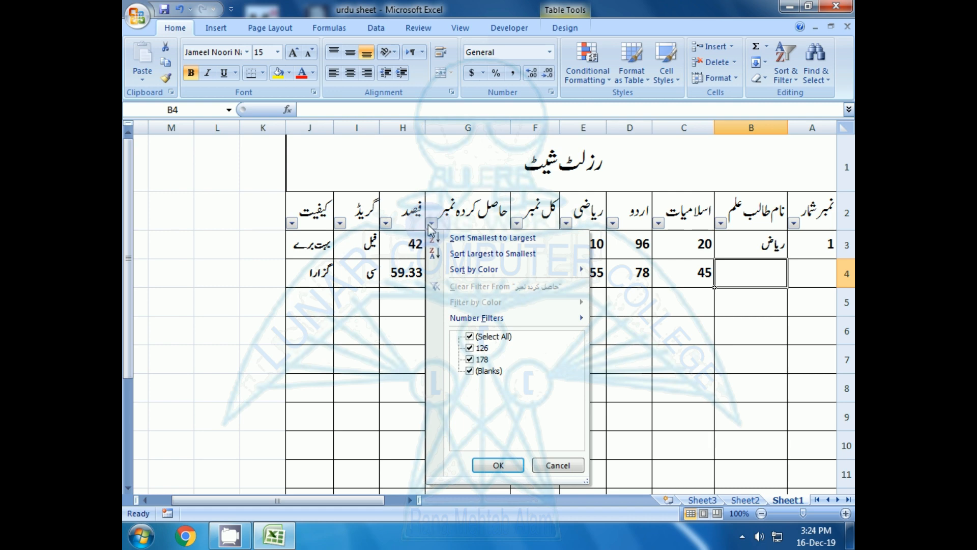
mouse_move(468, 317)
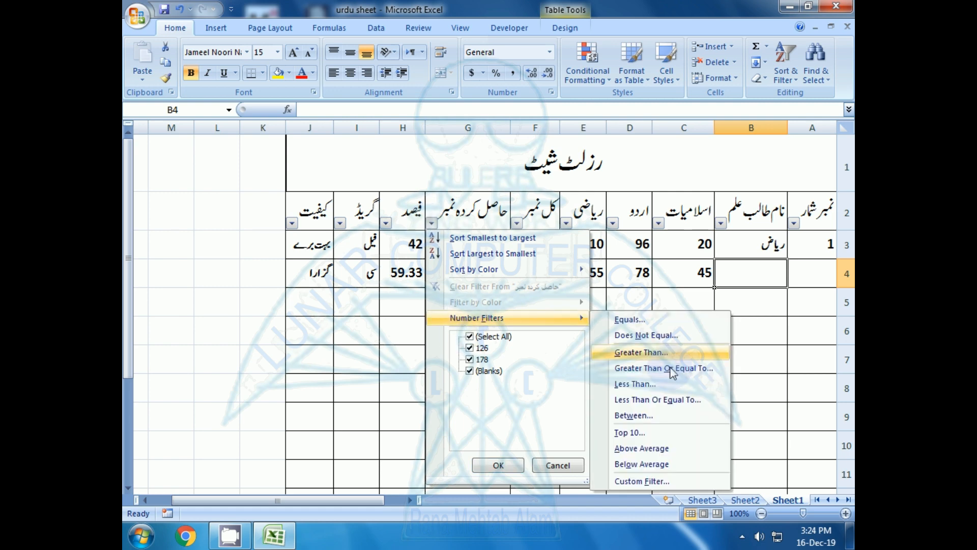
click(646, 481)
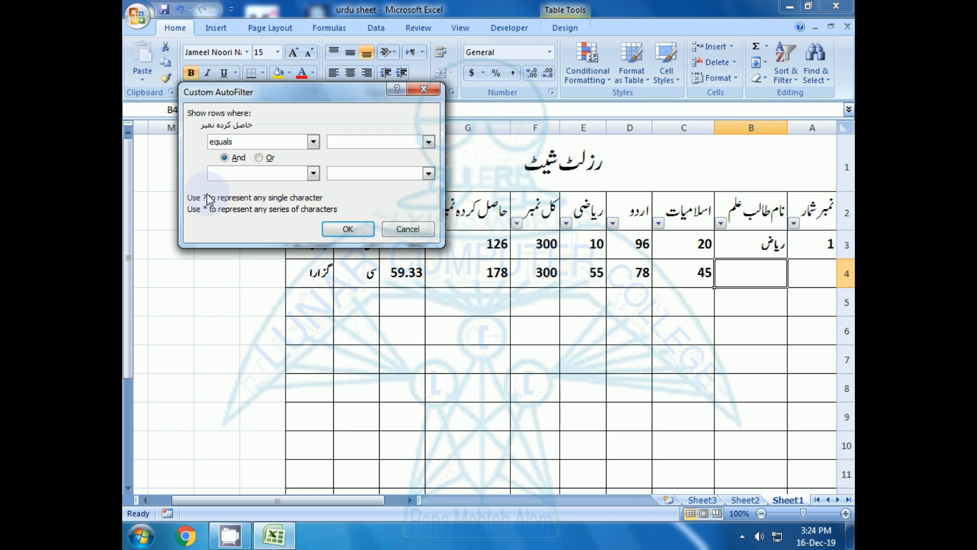
click(228, 147)
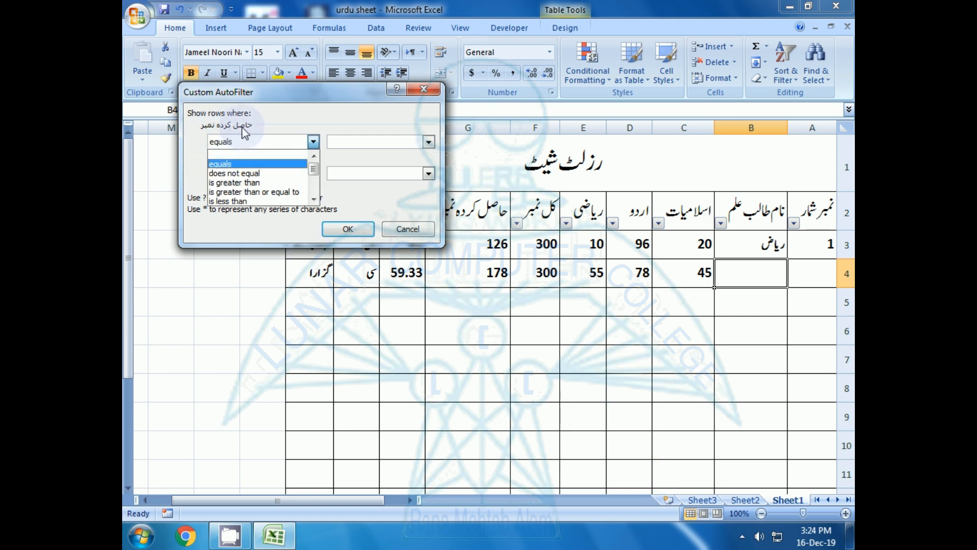
click(223, 184)
click(382, 139)
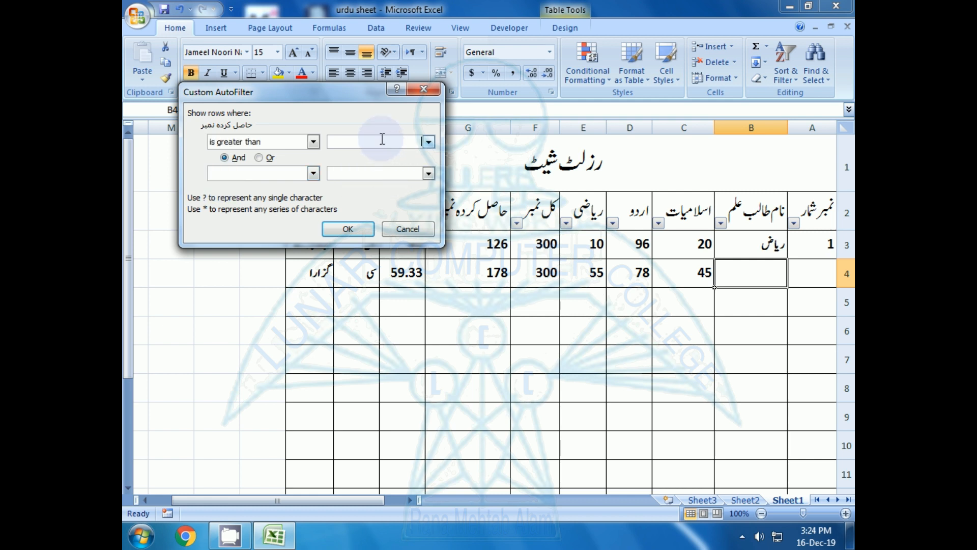
text(250)
key(Return)
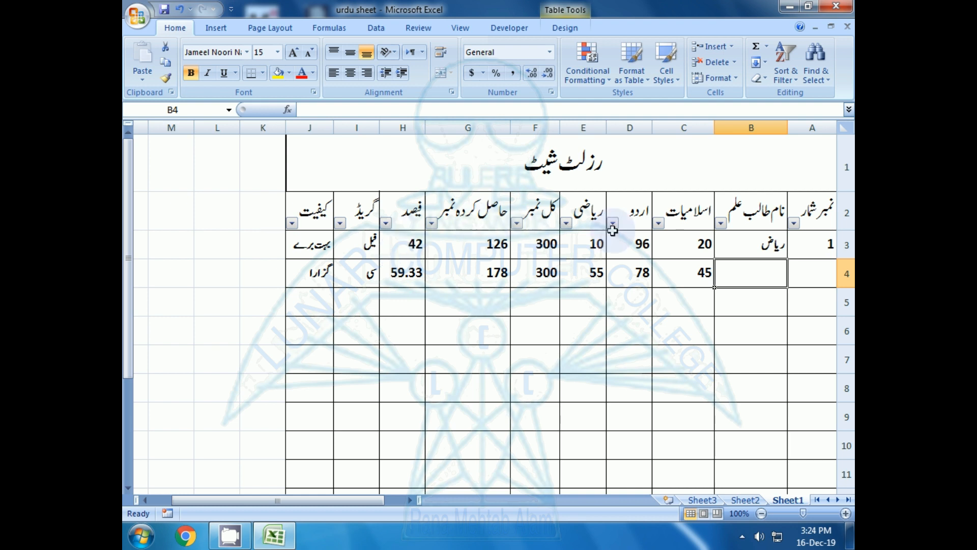
Remove the filters from the result sheet's header row A2:J2.
click(566, 392)
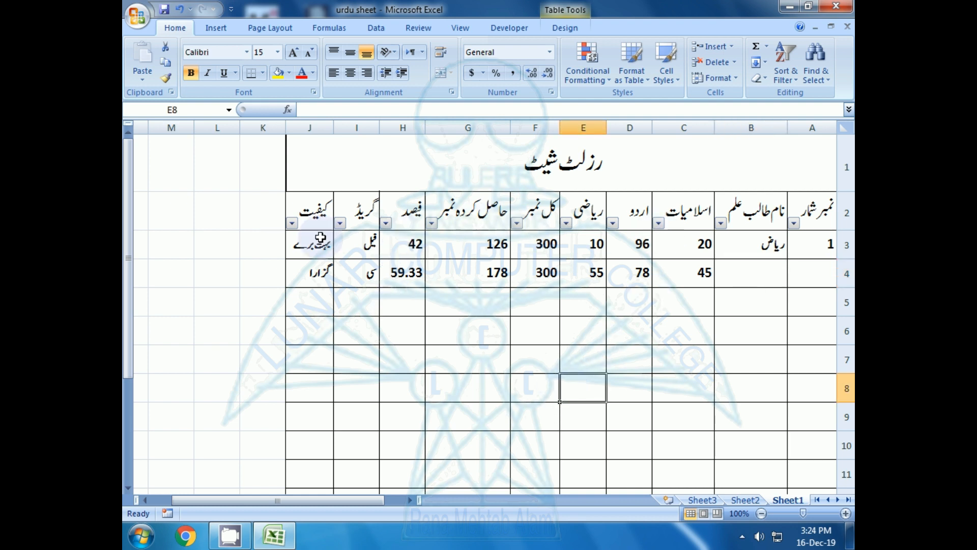
drag(306, 209, 830, 214)
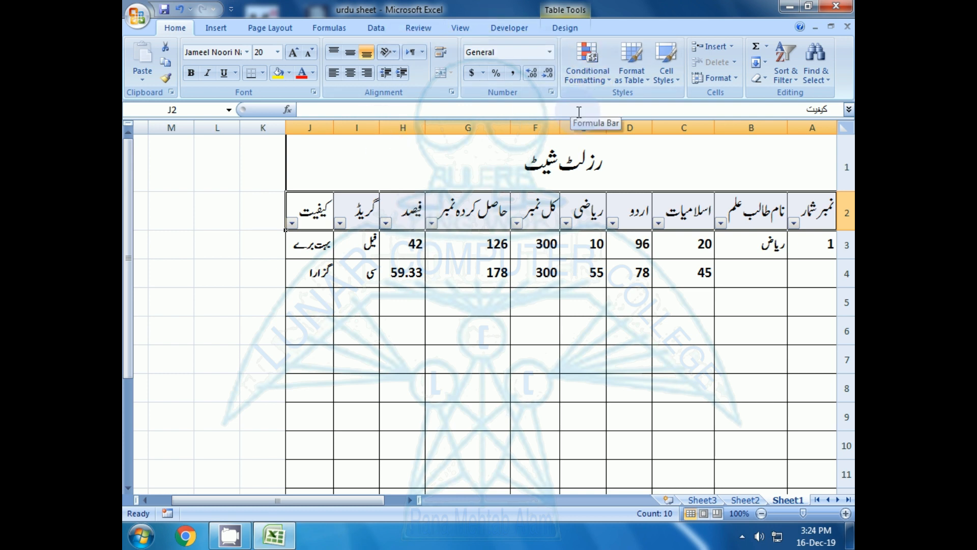
click(795, 80)
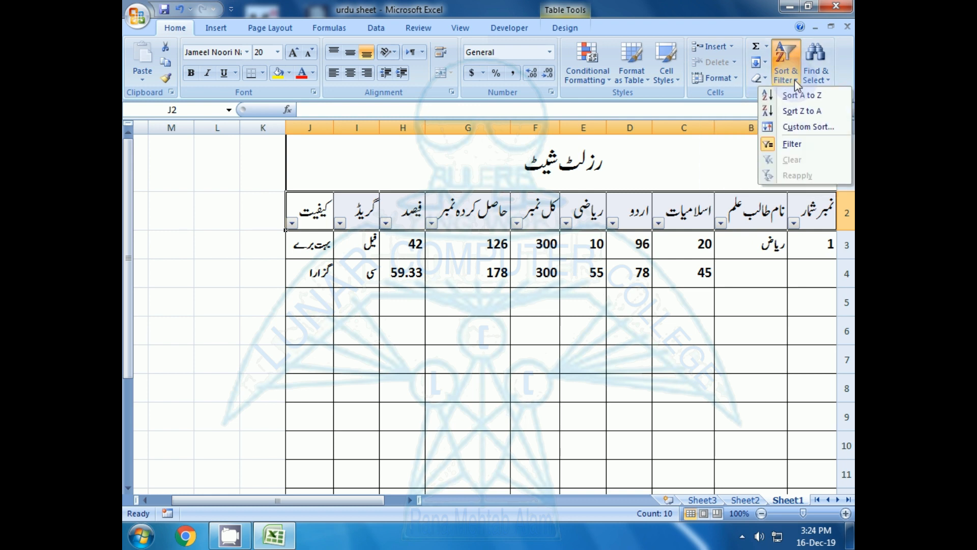
click(793, 144)
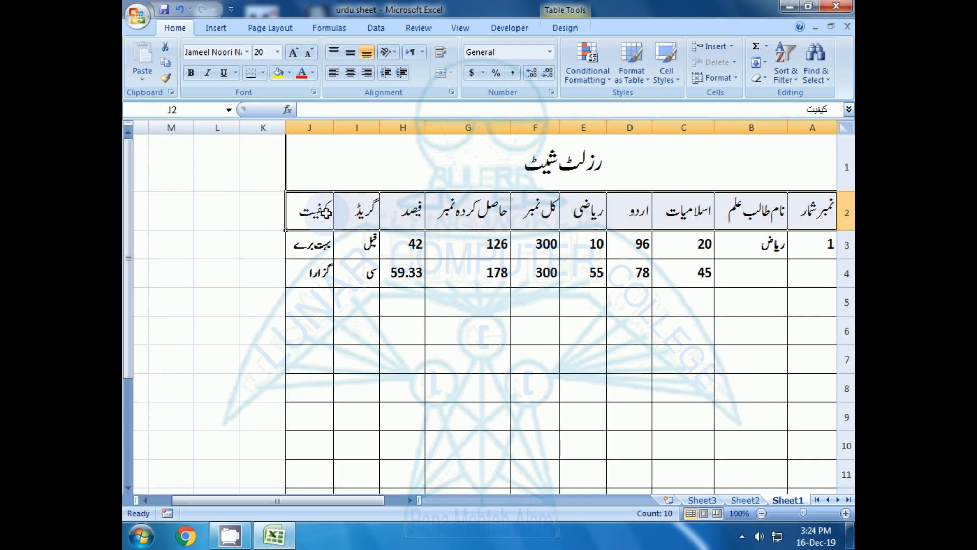
Select the header cells from کیفیت to نمبر شمار and apply filters to every column.
click(356, 329)
drag(311, 210, 817, 210)
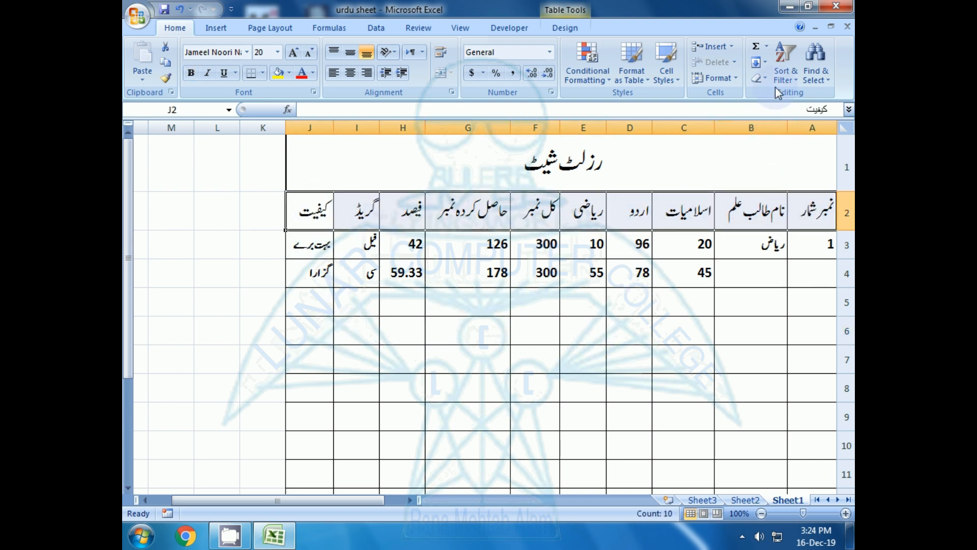
click(784, 78)
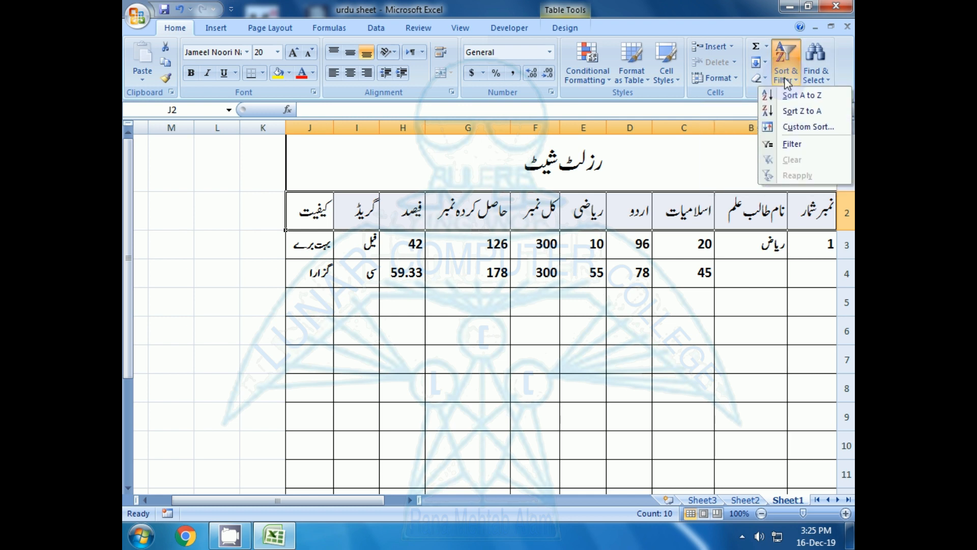
click(792, 144)
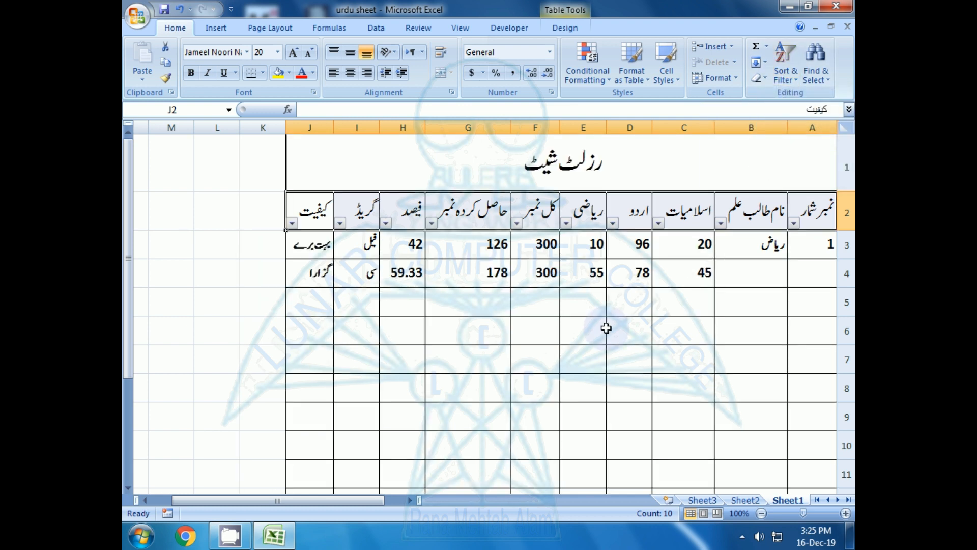
click(446, 386)
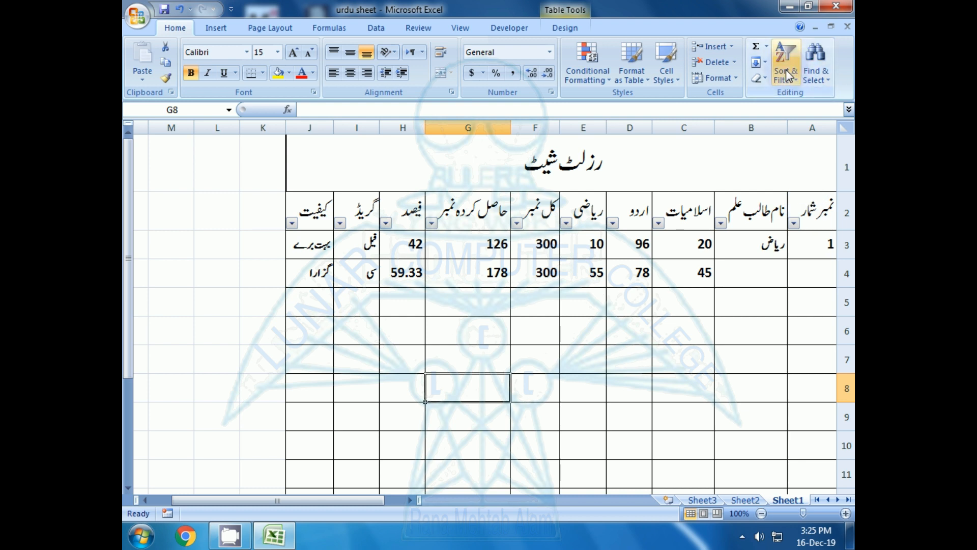
click(553, 332)
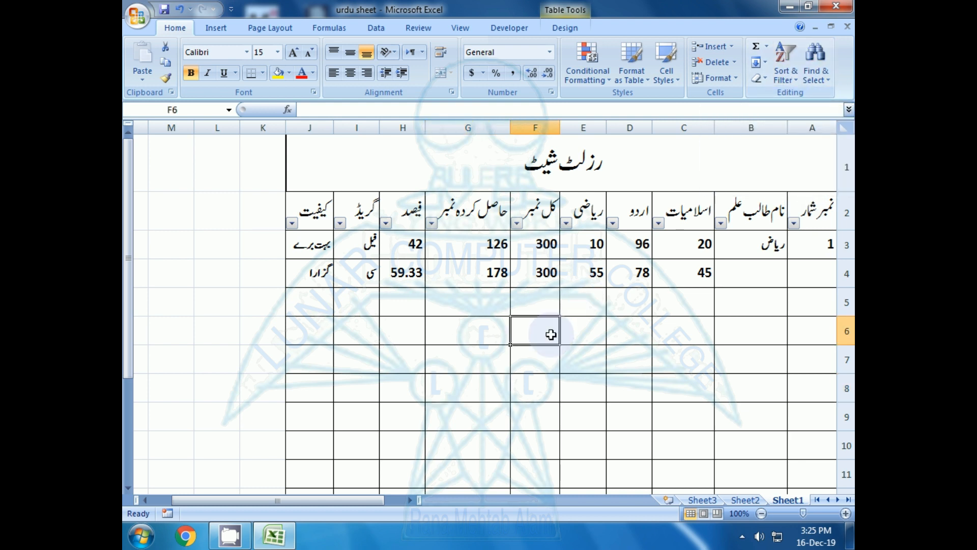
Reselect header row A2:J2 and switch its column filters off again.
click(299, 210)
drag(299, 210, 810, 220)
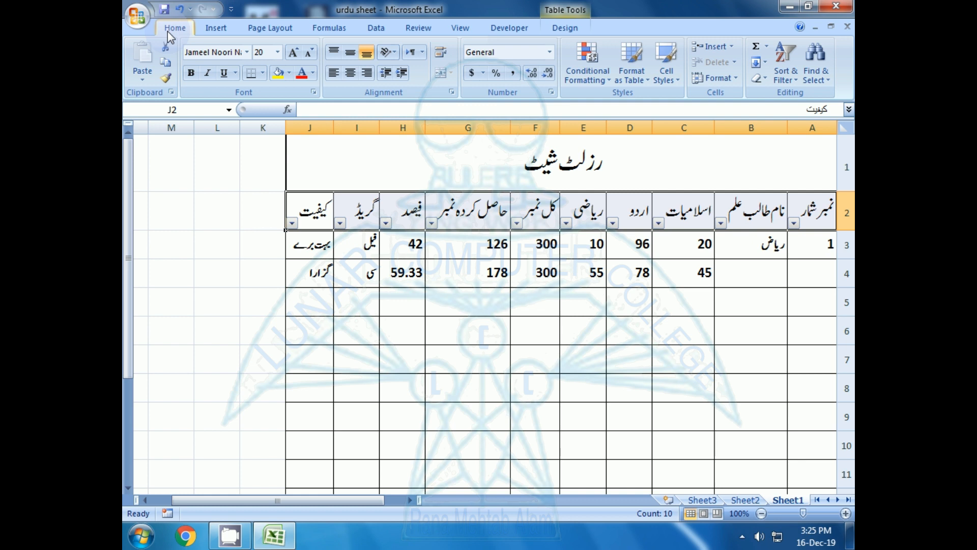
click(792, 80)
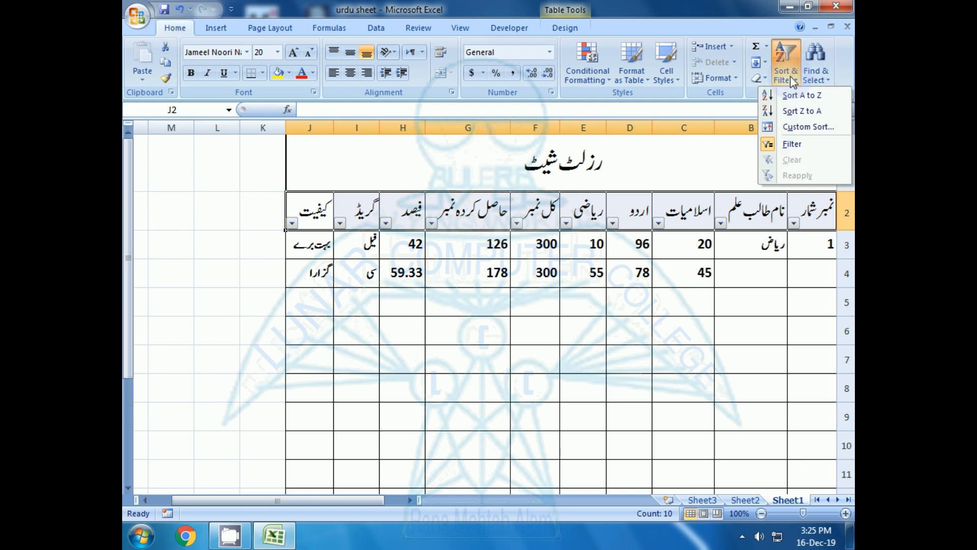
click(804, 146)
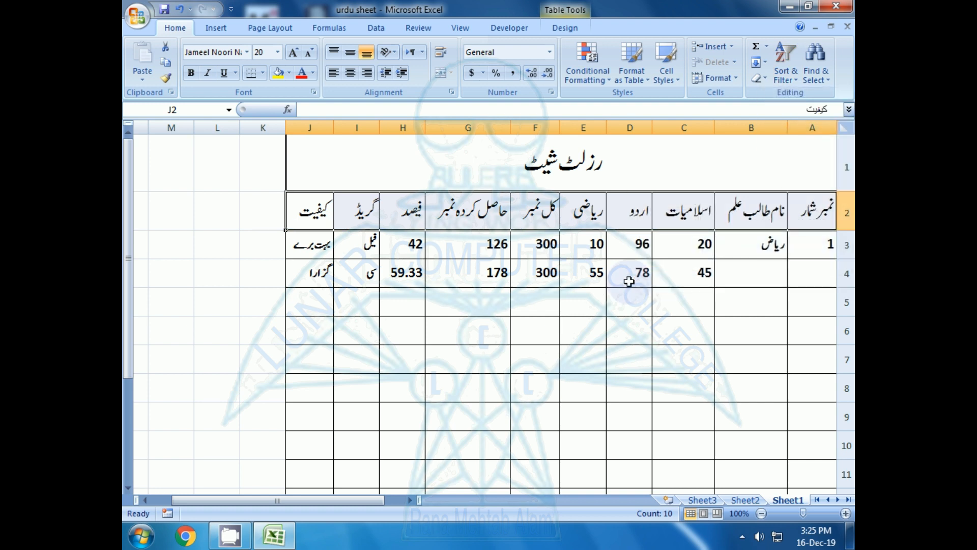
Reapply filters to header cells A2:J2 and view the filter options of the percentage column (فیصد).
click(419, 282)
drag(301, 210, 793, 212)
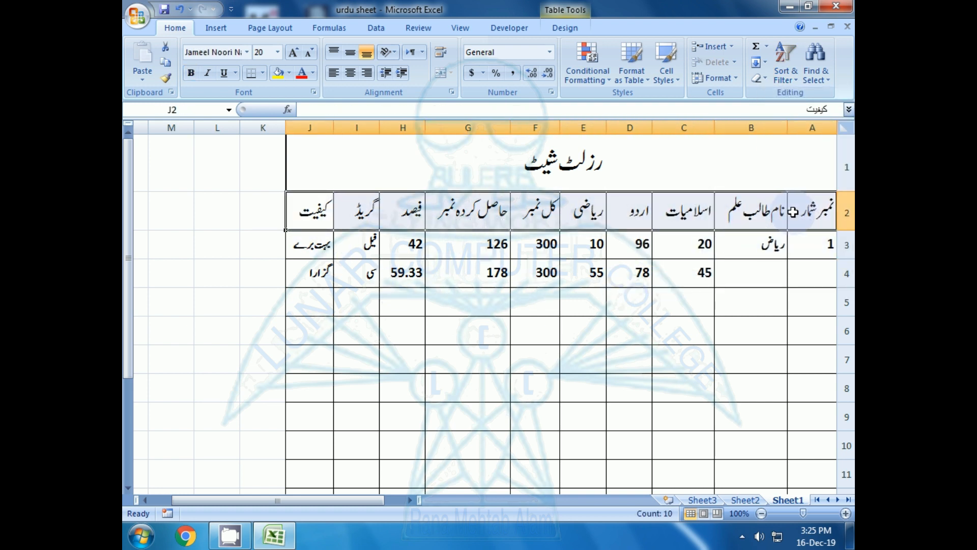
click(786, 63)
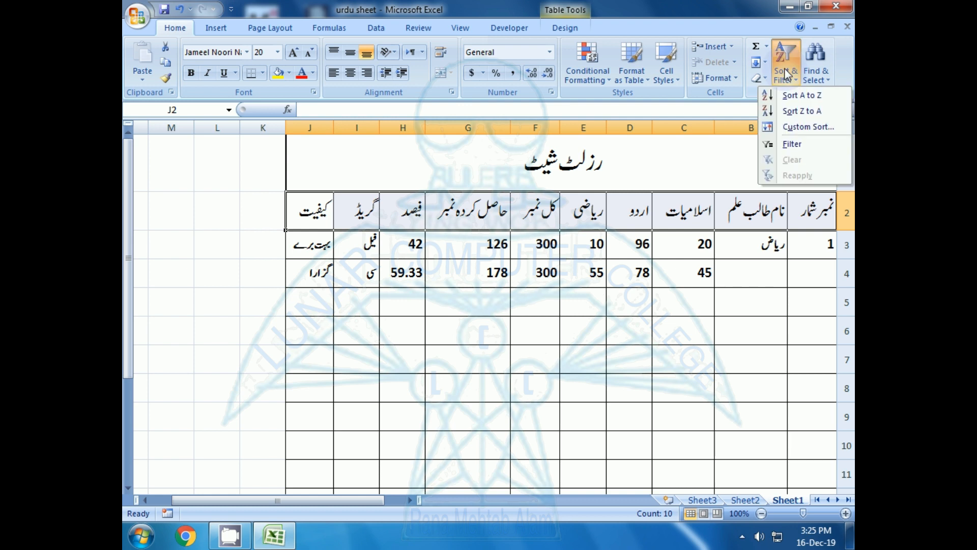
click(792, 144)
click(580, 358)
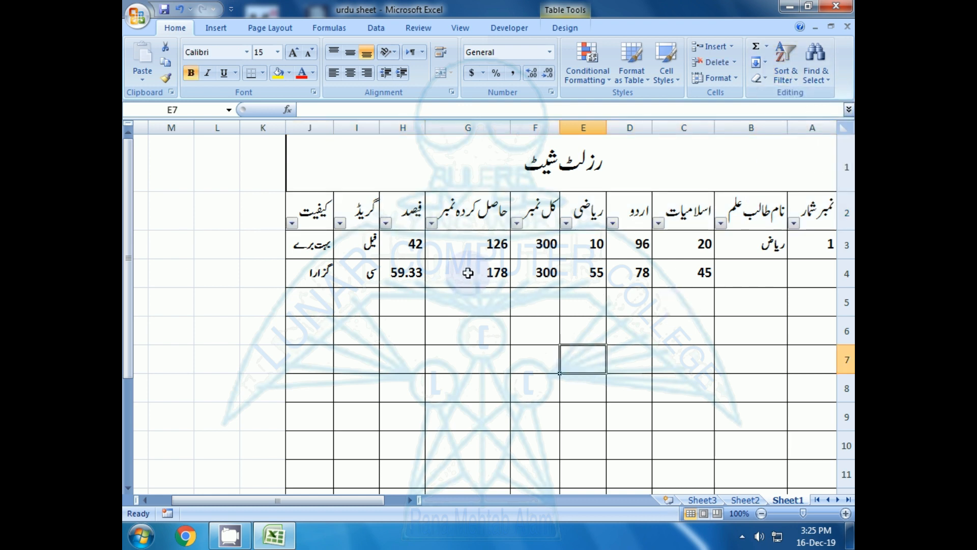
click(386, 223)
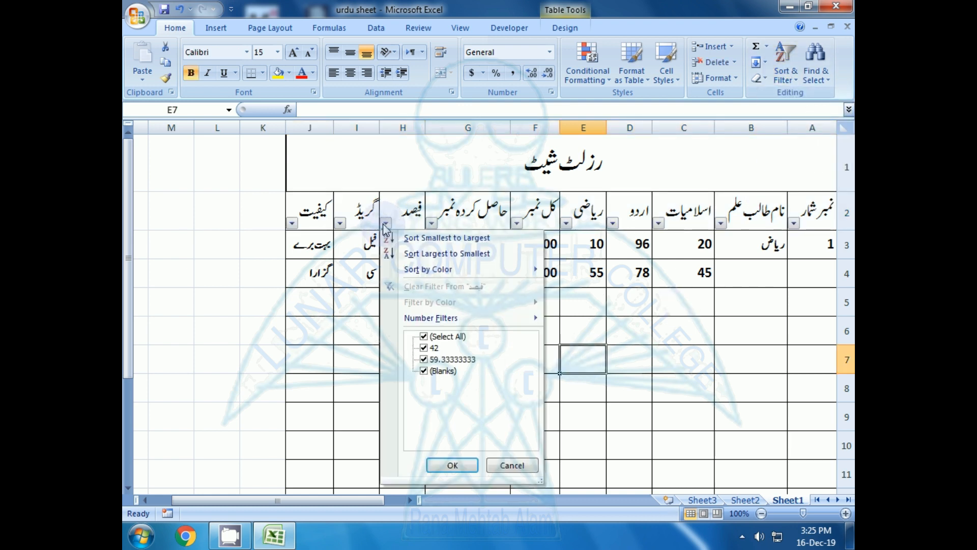
click(320, 340)
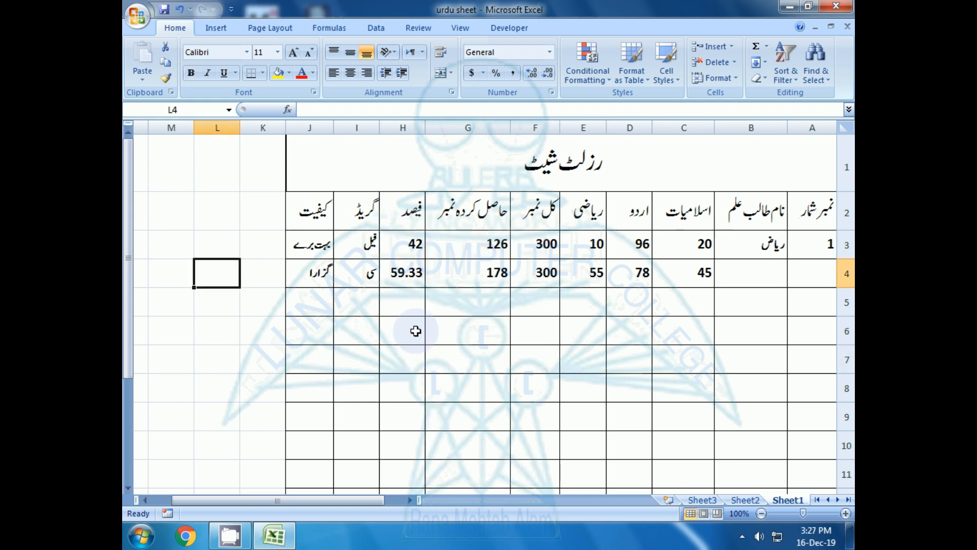
click(447, 336)
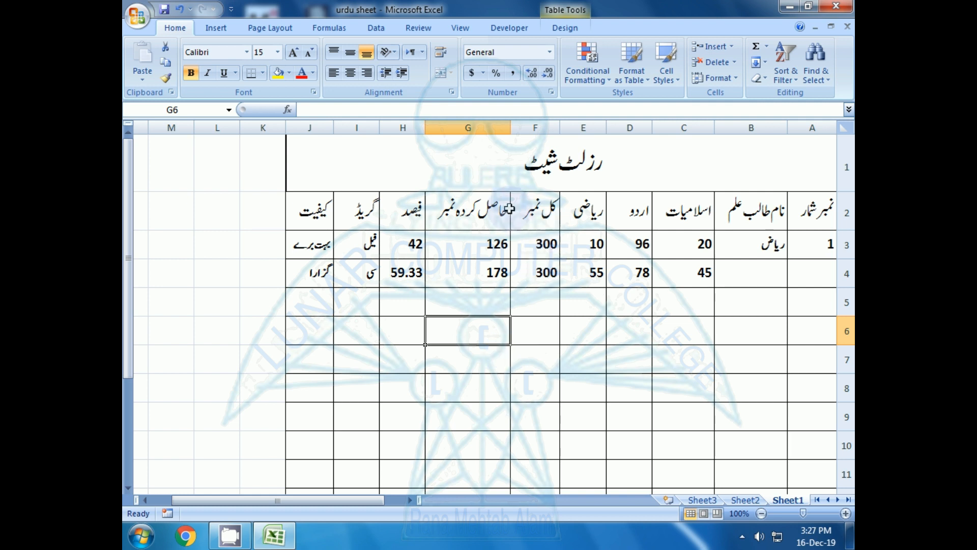
click(512, 305)
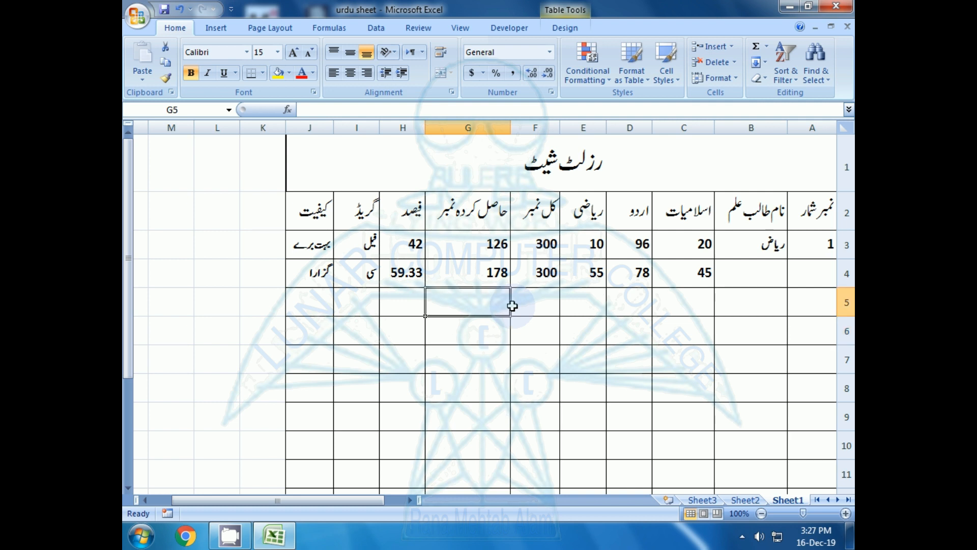